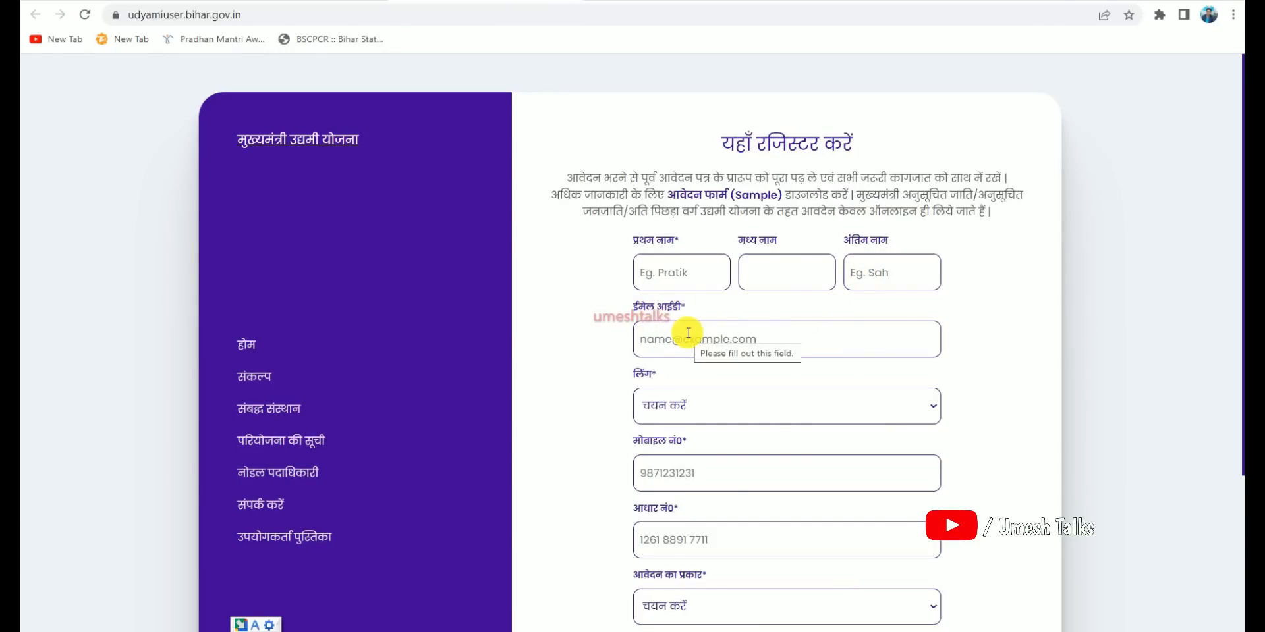
Set gender to पुरुष and application type to अति पिछड़ा वर्ग on the registration form
click(692, 403)
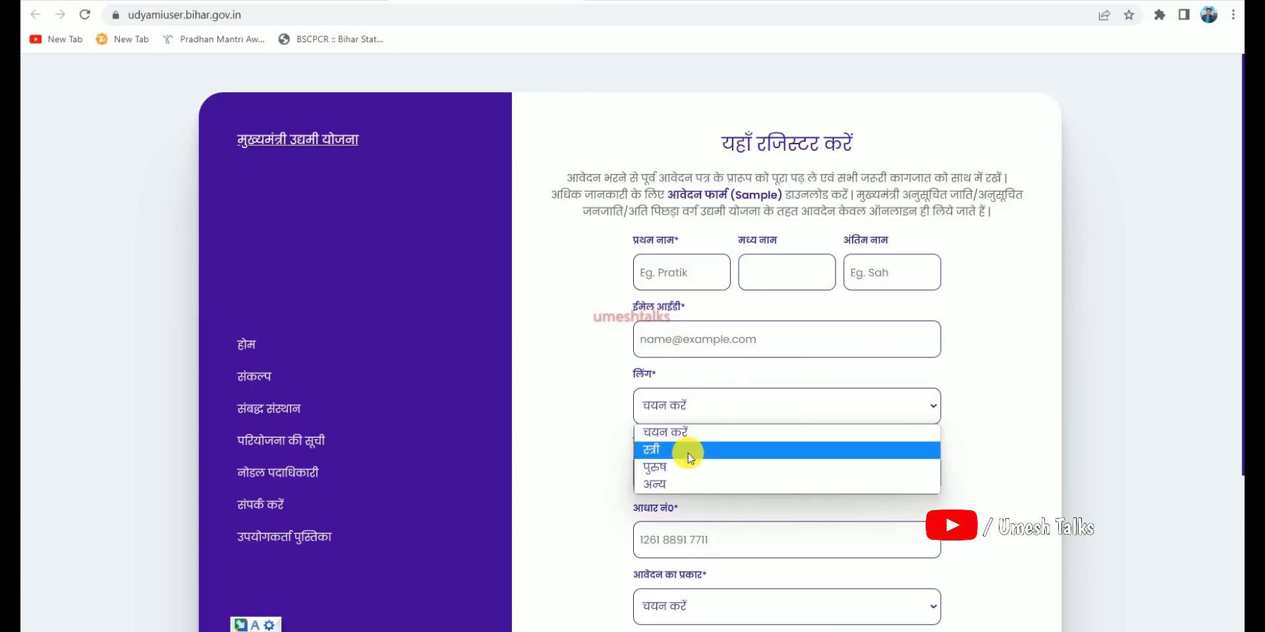
click(690, 479)
scroll(727, 444, down, 1)
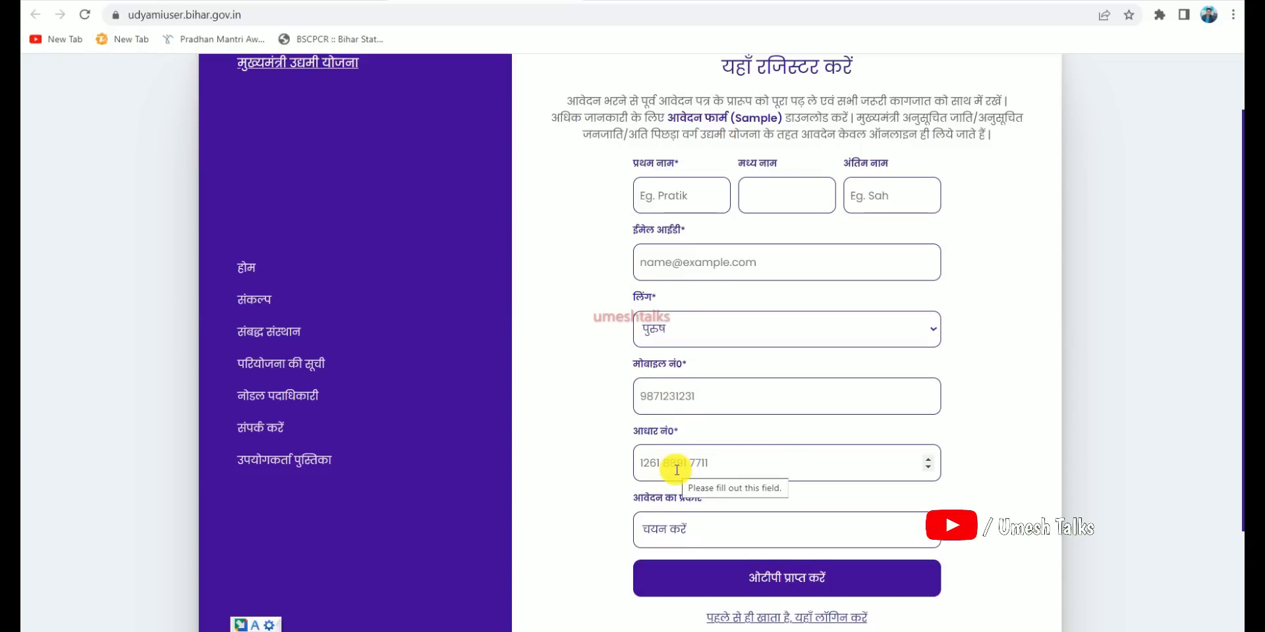
scroll(677, 470, down, 2)
click(674, 385)
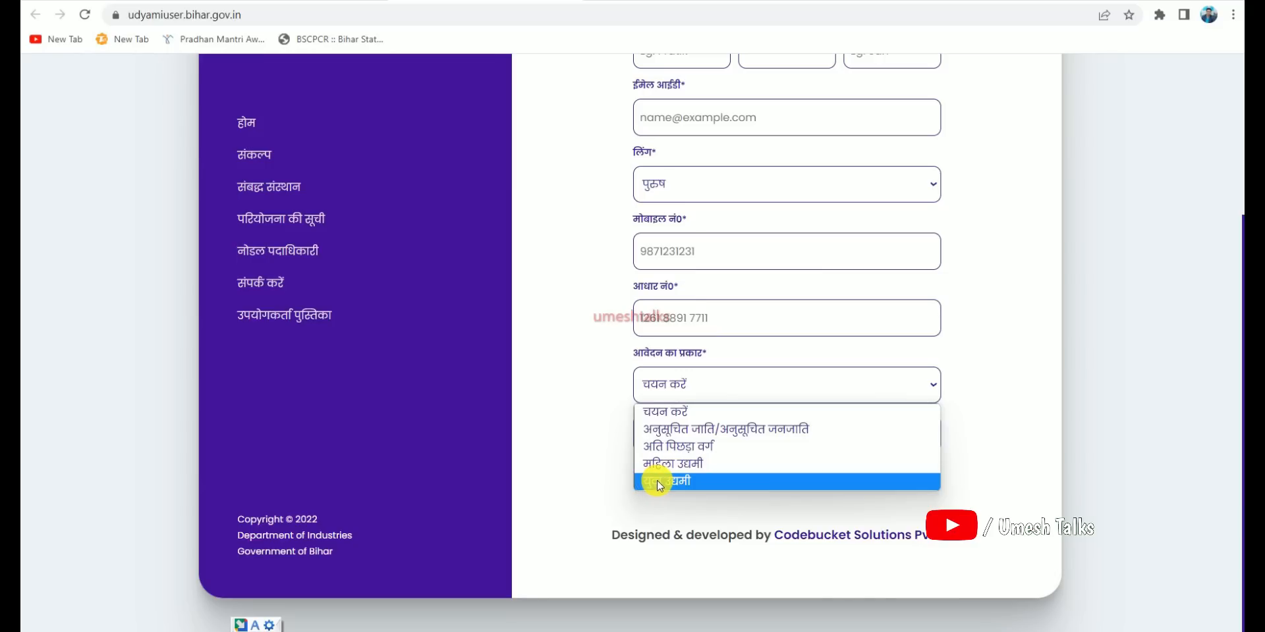
click(670, 448)
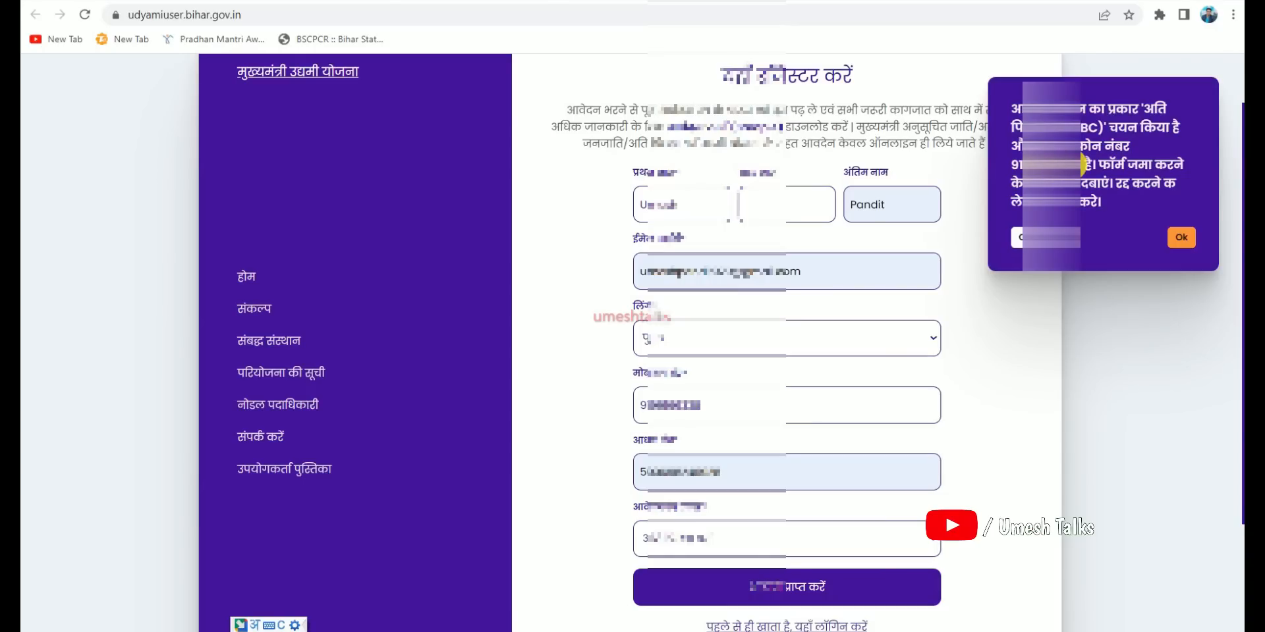
Accept the confirmation prompt and verify the phone number with the received 4-digit OTP
click(1181, 245)
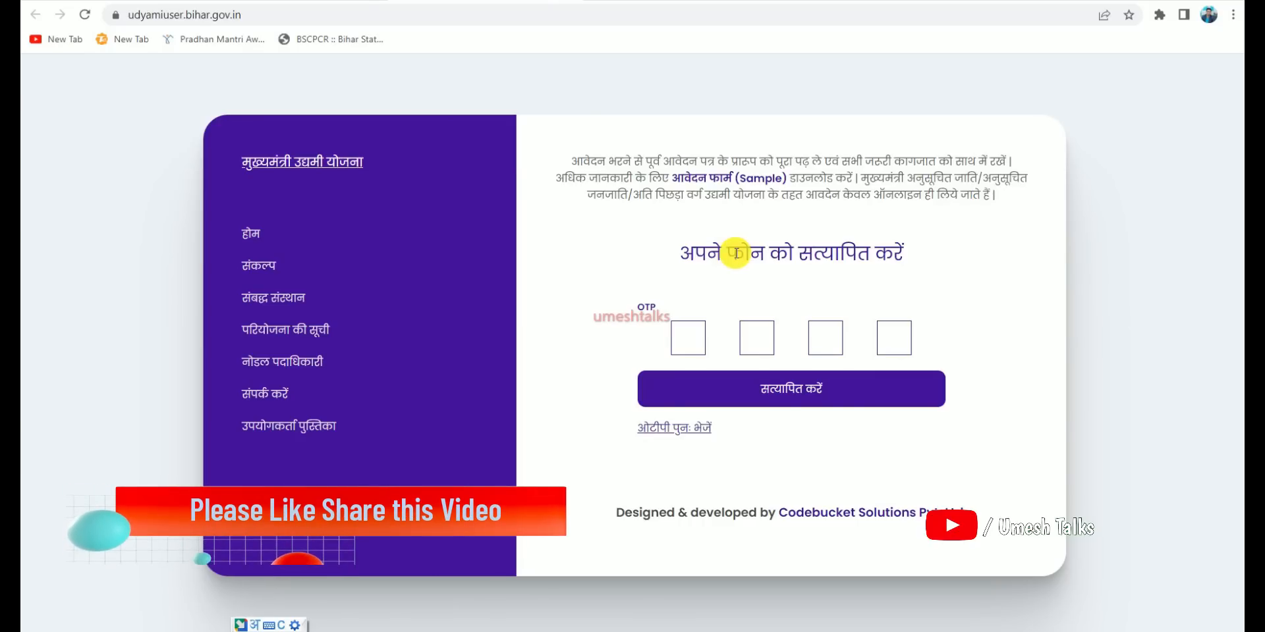
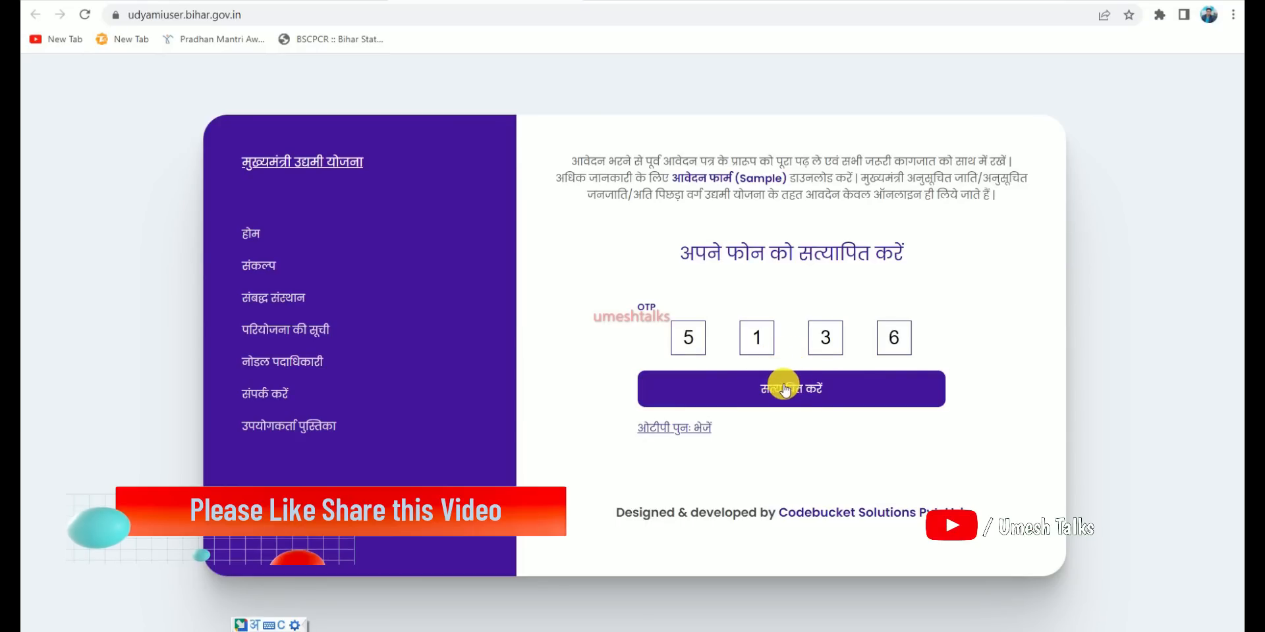
click(793, 388)
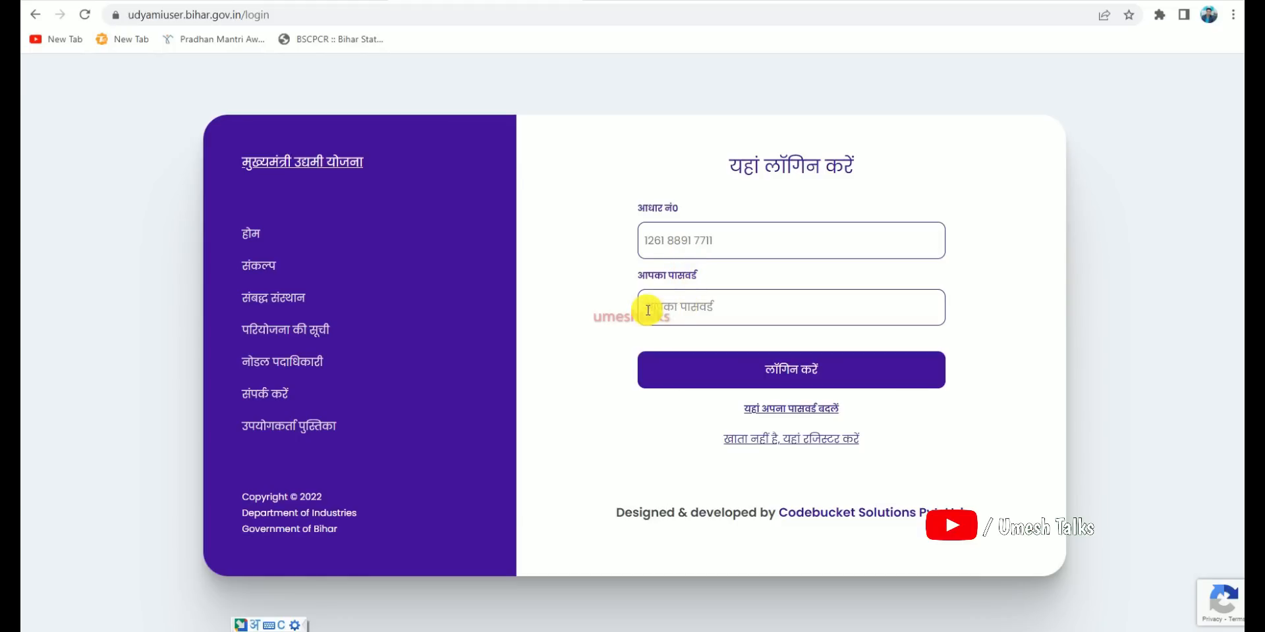
Sign in with the pre-filled Aadhaar number and password to reach the dashboard
click(772, 374)
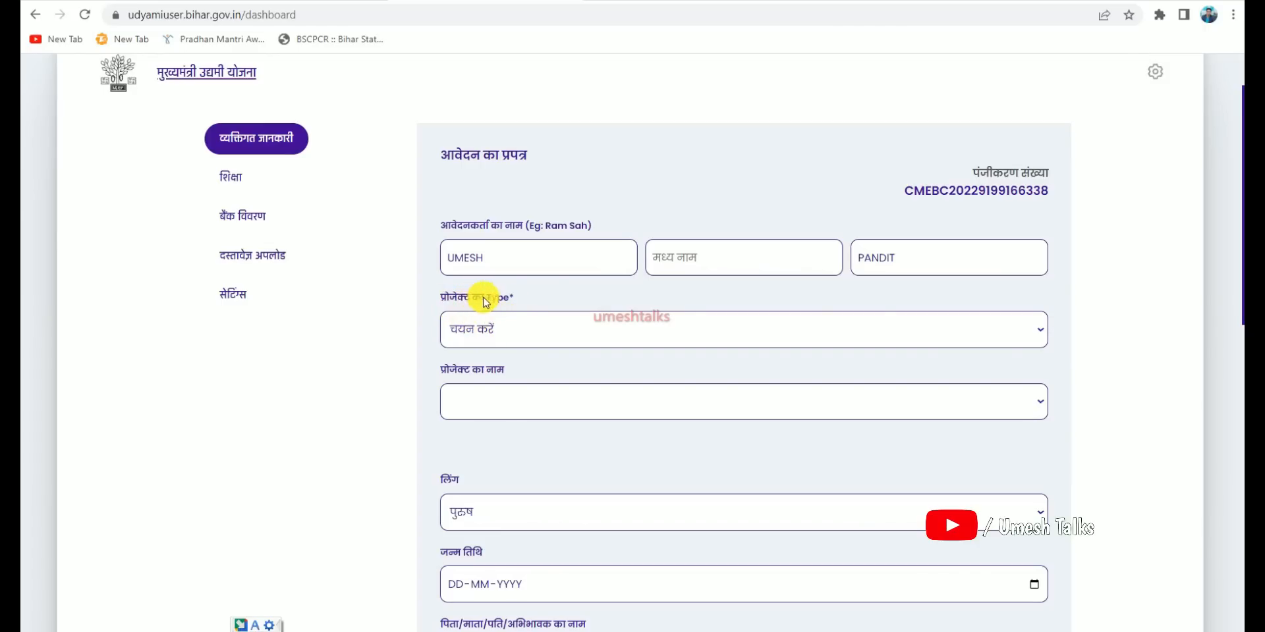
Open the new scheme's press release PDF from the udyami.bihar.gov.in home page
click(503, 340)
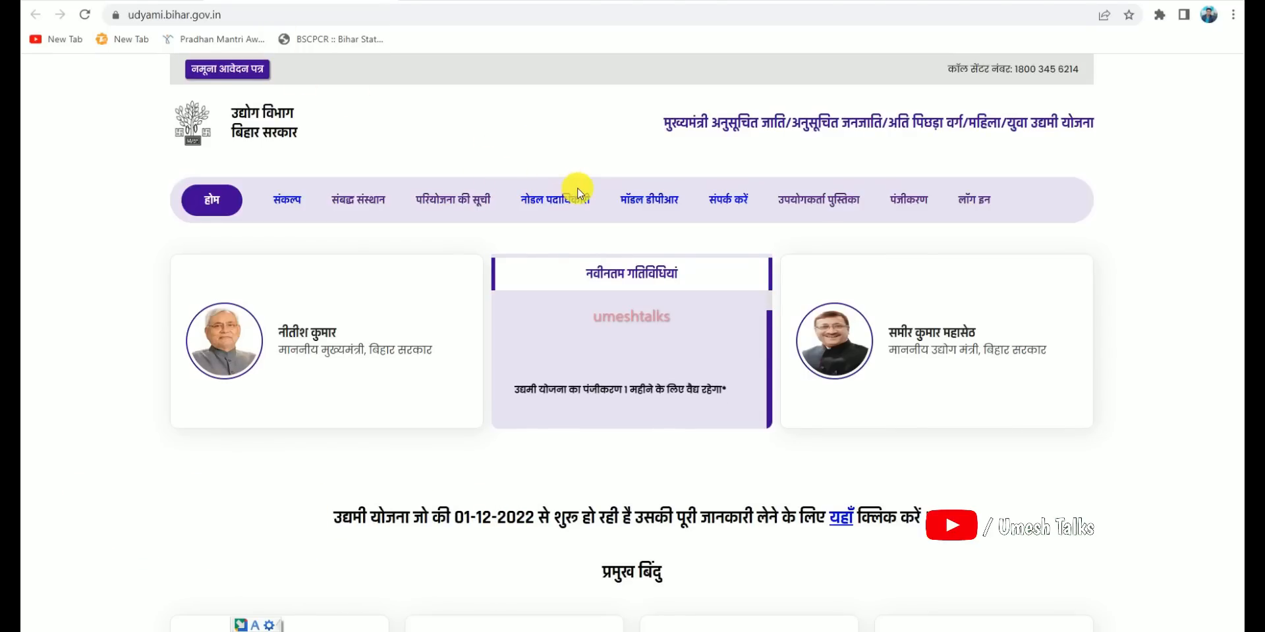
scroll(577, 187, down, 2)
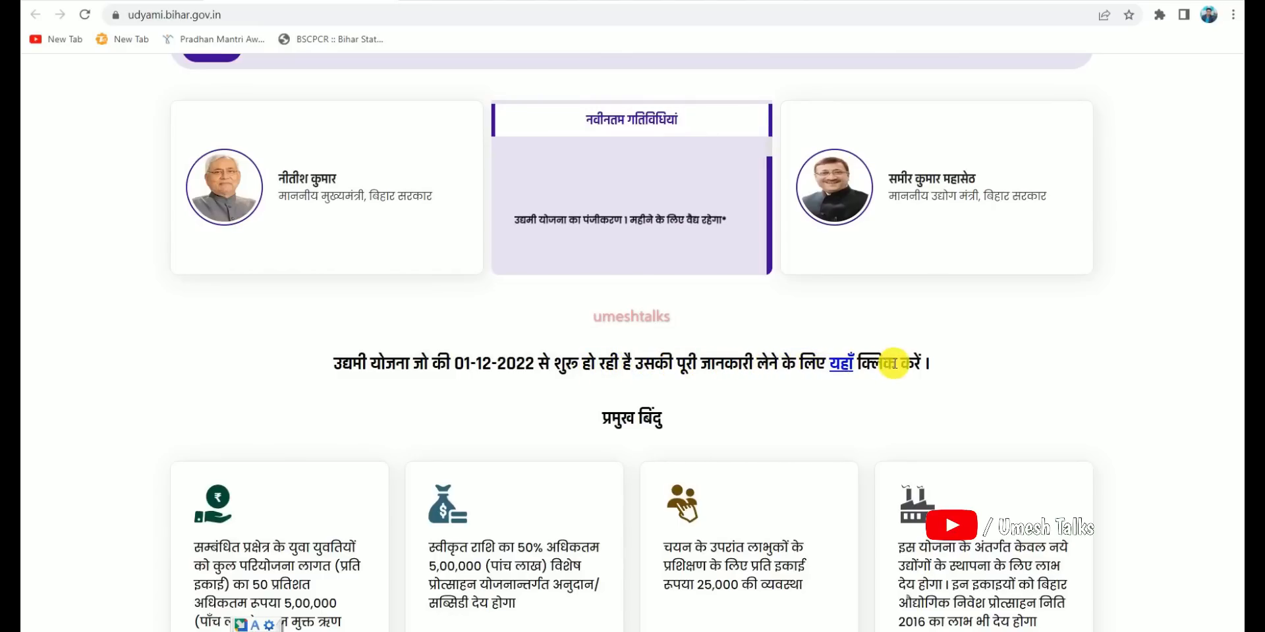
click(842, 363)
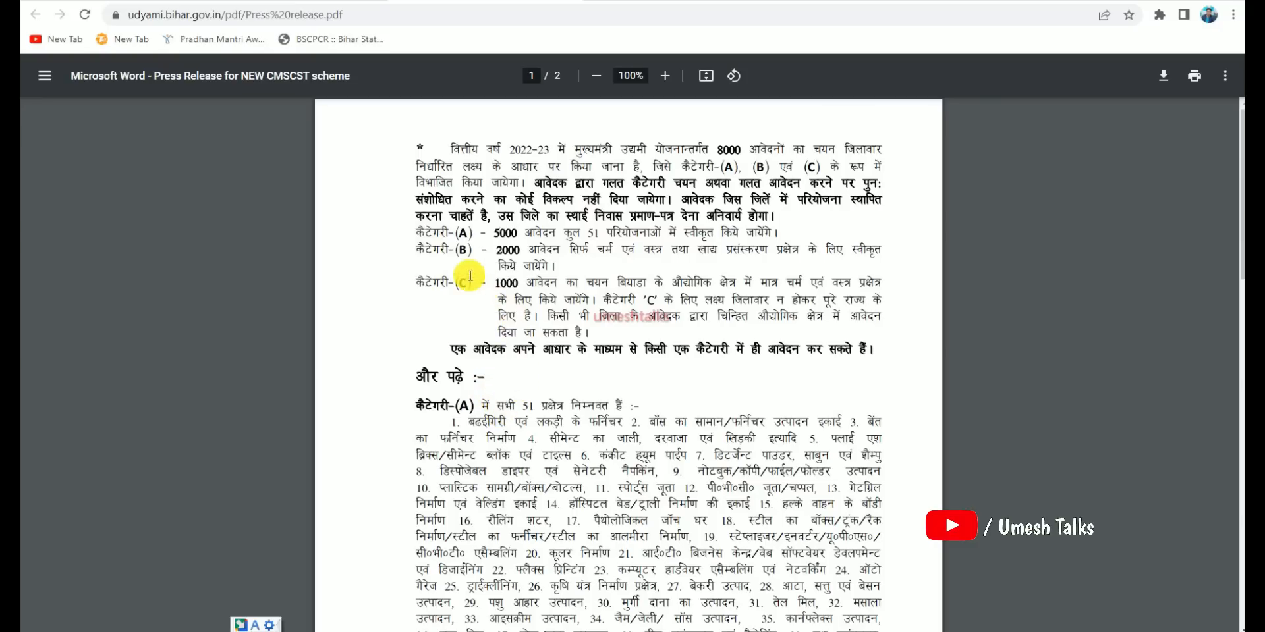
Highlight the Category A, B and C application counts and the first Category A project
drag(416, 232, 469, 275)
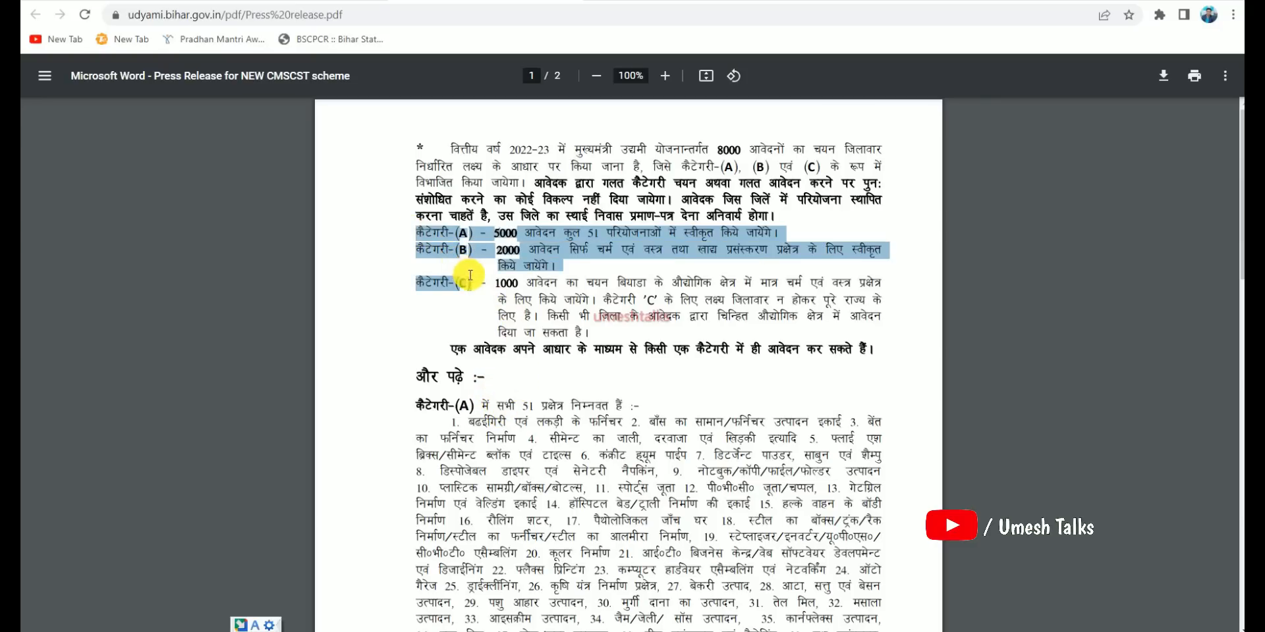
click(494, 237)
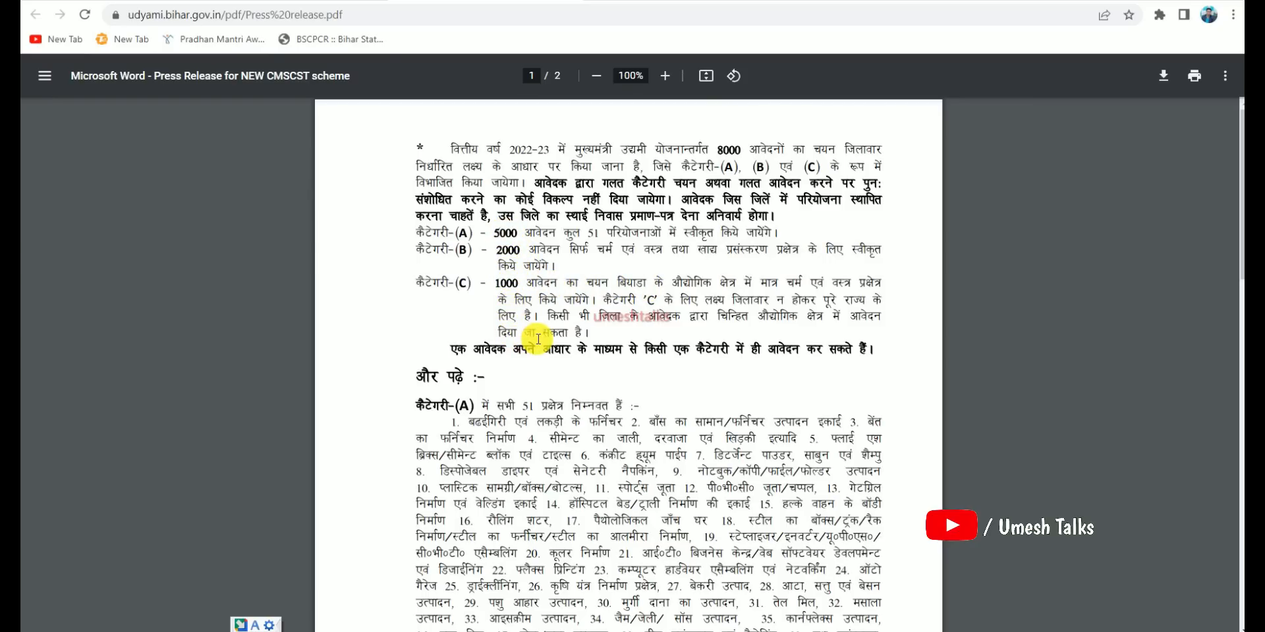
scroll(538, 340, down, 1)
drag(415, 329, 481, 325)
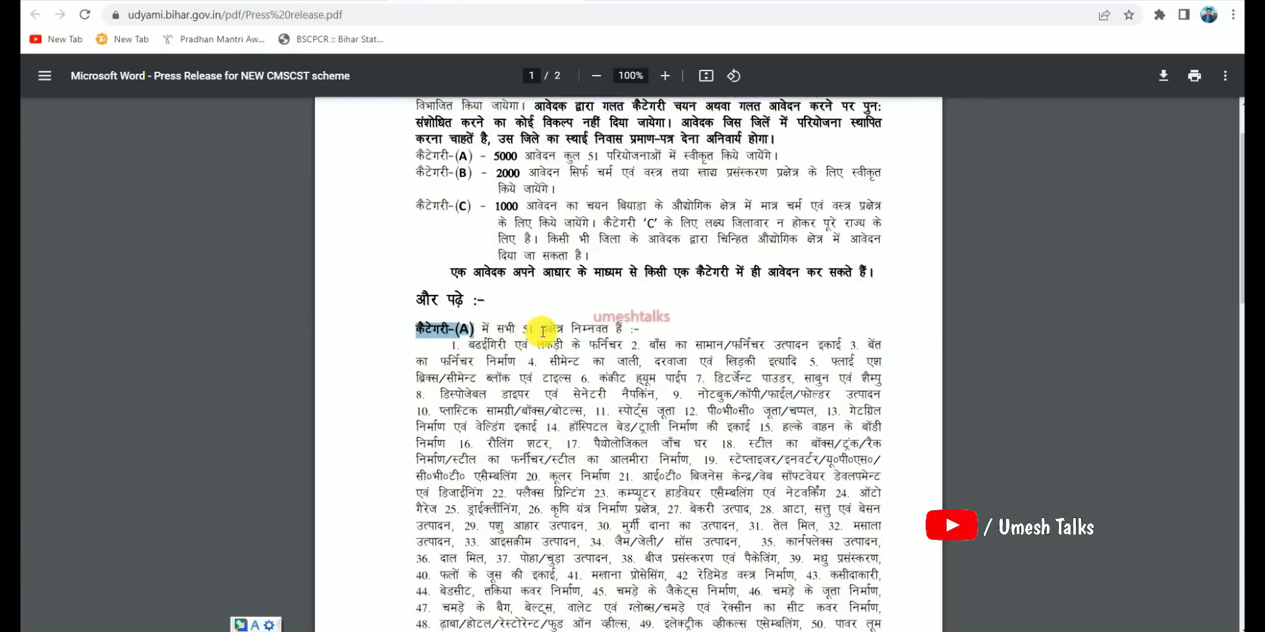
scroll(652, 325, down, 1)
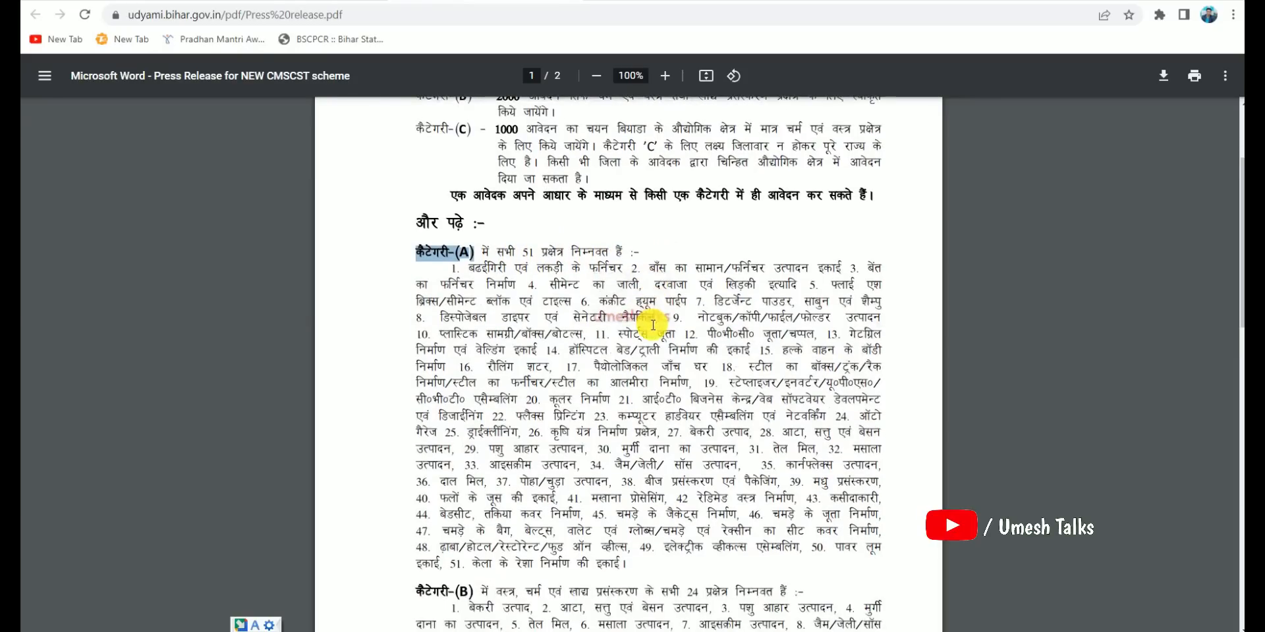
drag(468, 268, 622, 268)
Read the Category C paragraph, marking the word बियाडा, then scroll back up
scroll(698, 285, down, 3)
drag(416, 361, 461, 390)
scroll(527, 359, down, 3)
click(415, 388)
double_click(510, 387)
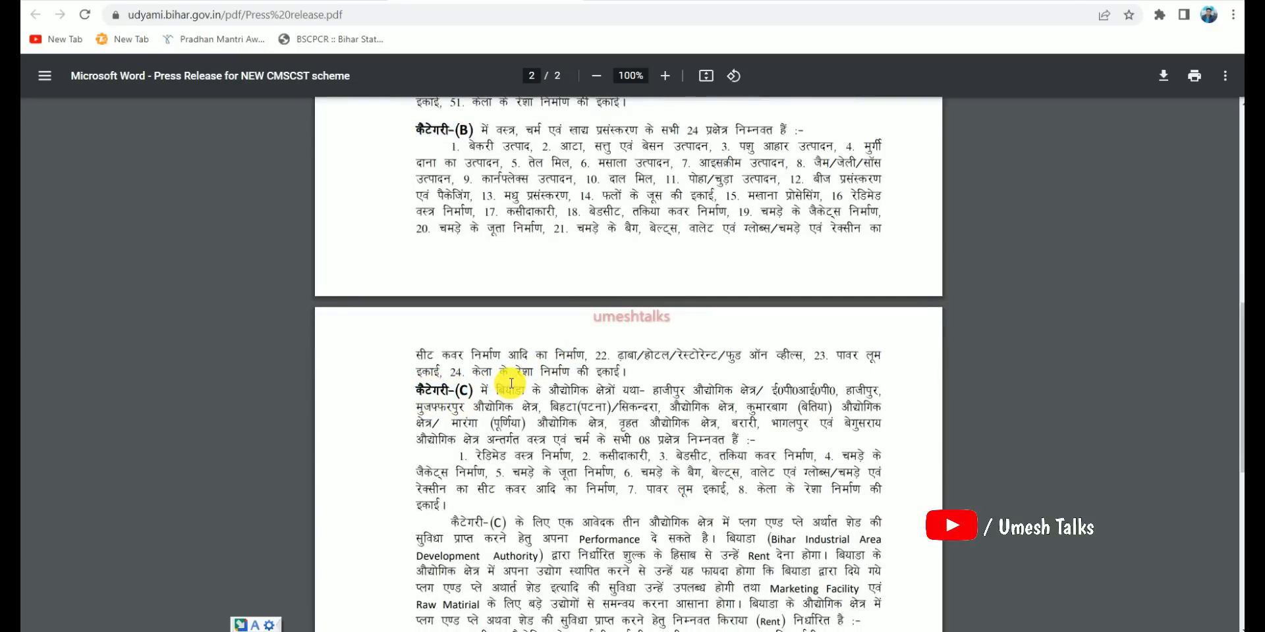
click(513, 381)
scroll(520, 382, down, 2)
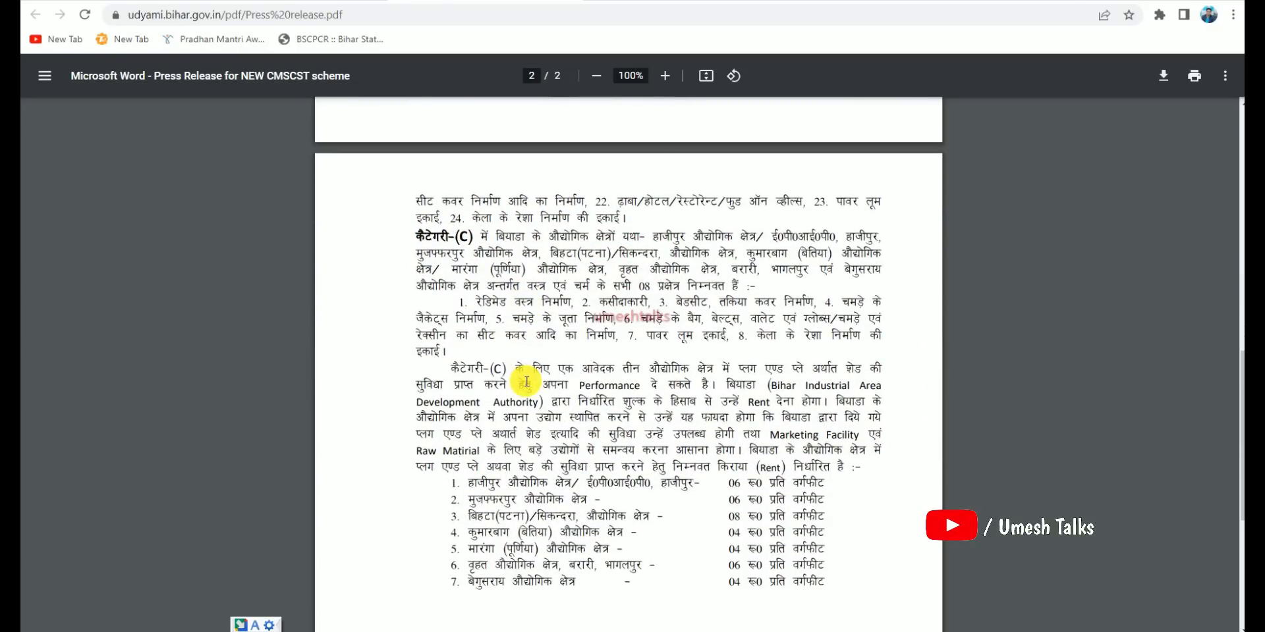
scroll(587, 373, up, 1)
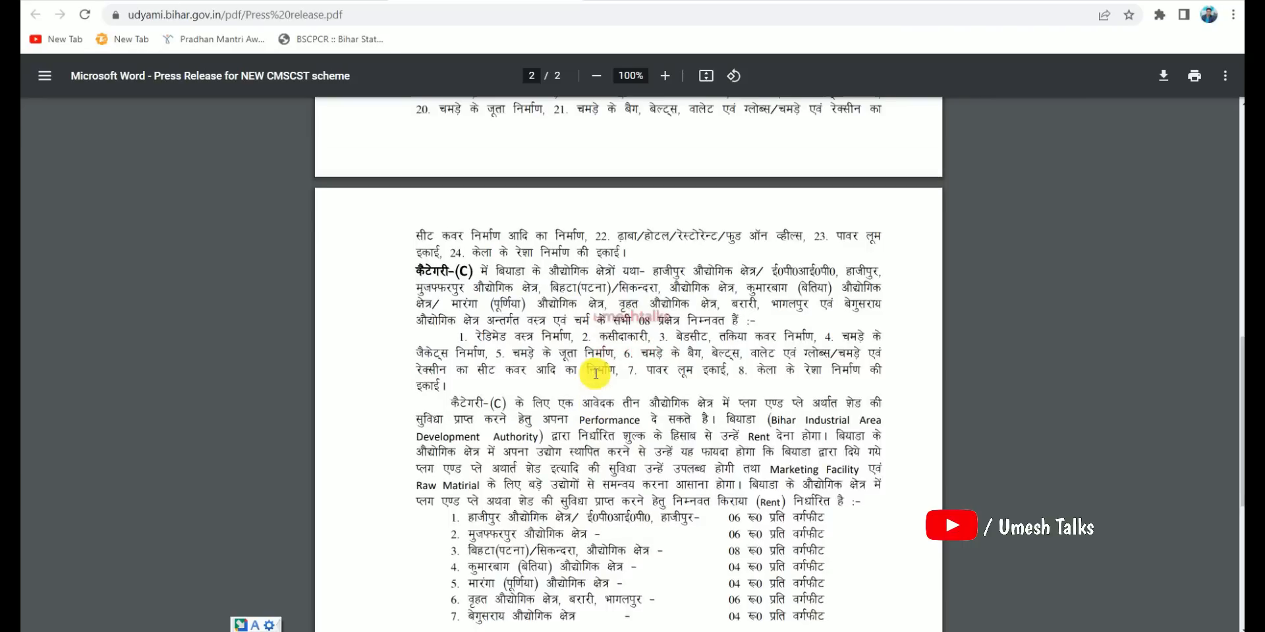
scroll(596, 374, up, 8)
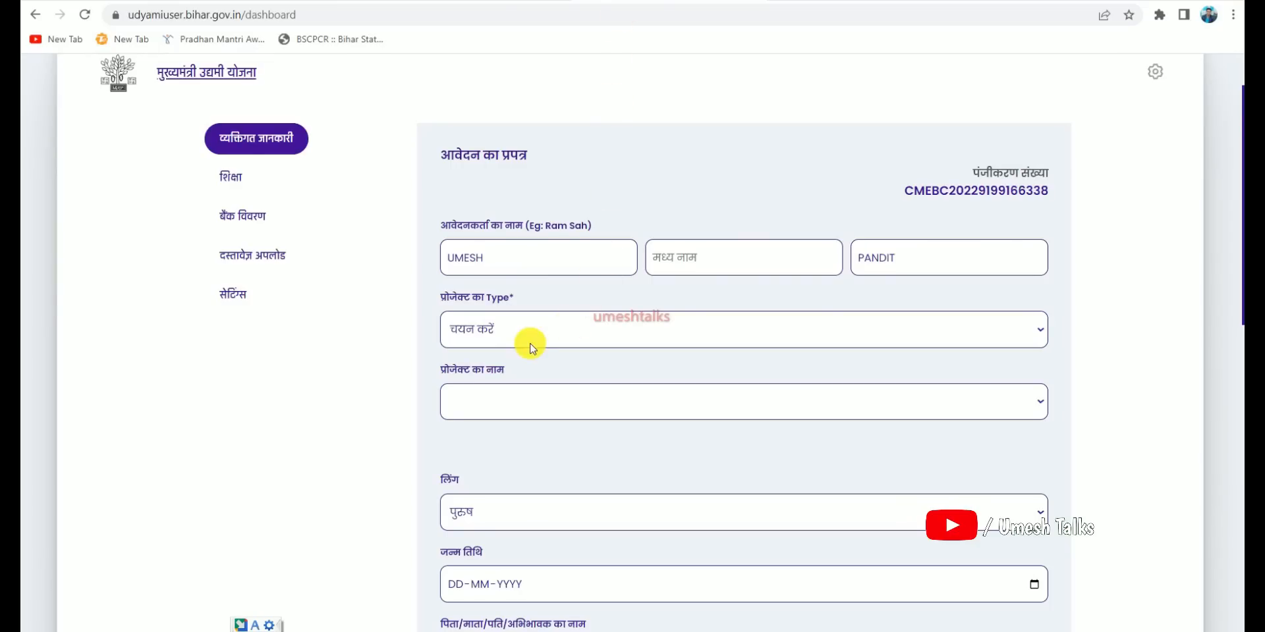
Choose Category - A as project type and आइसक्रीम उत्पादन (Ice Cream Manufacturing) as project name
click(486, 333)
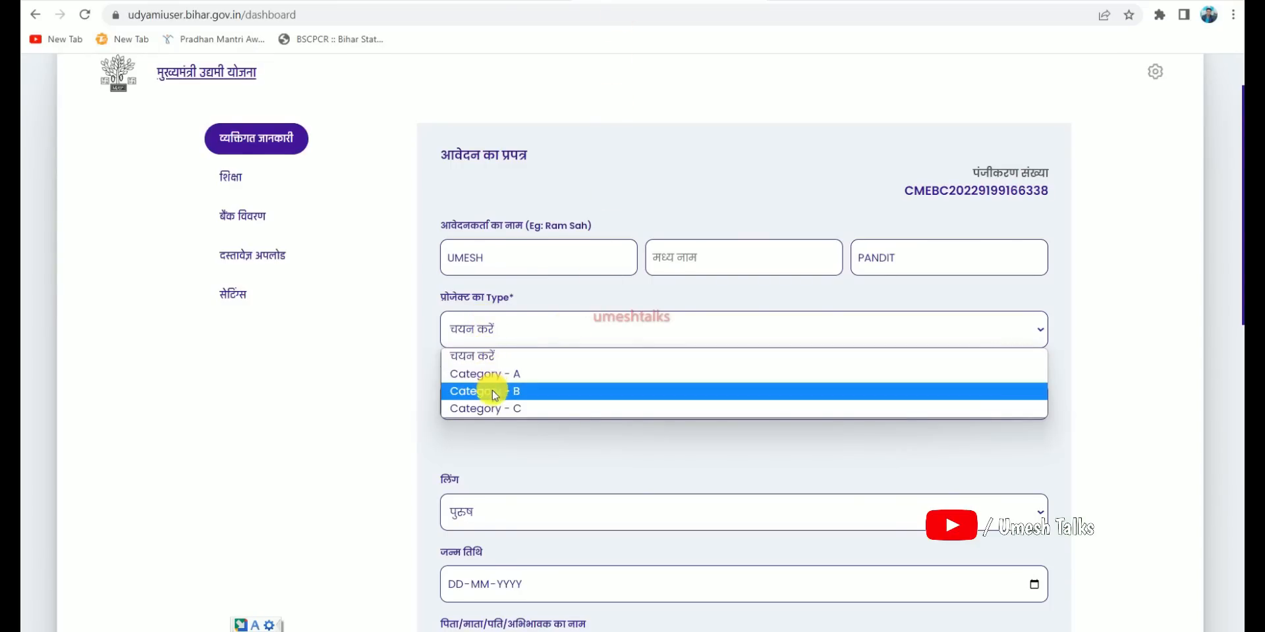
click(480, 372)
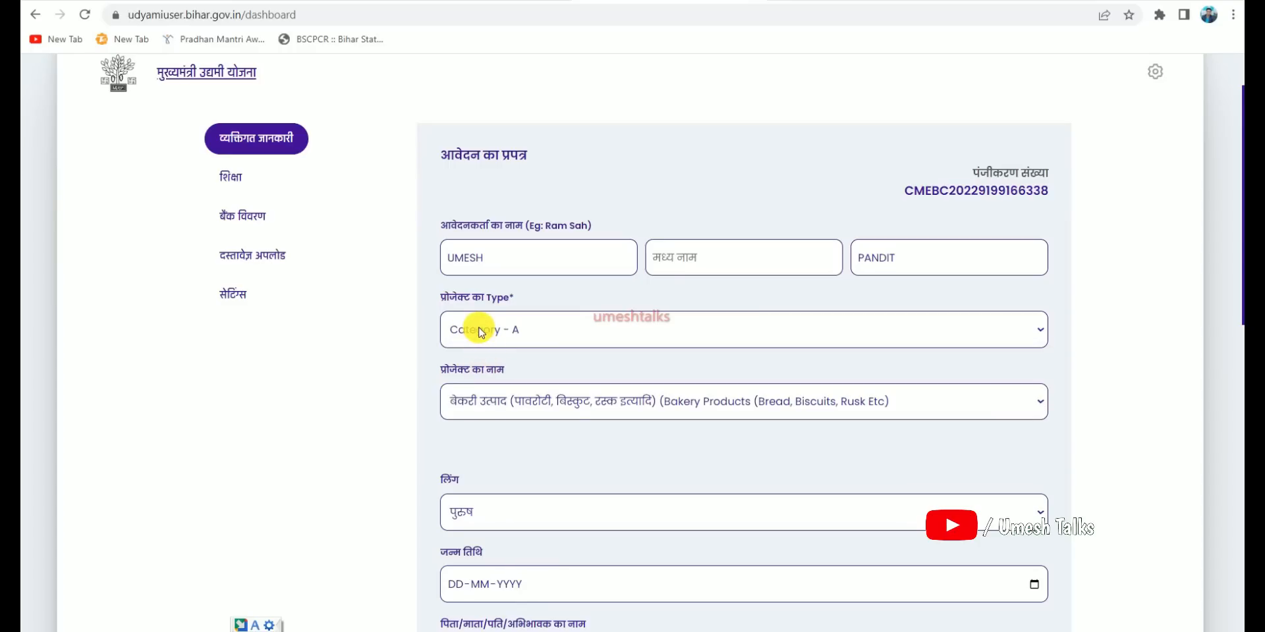
click(491, 402)
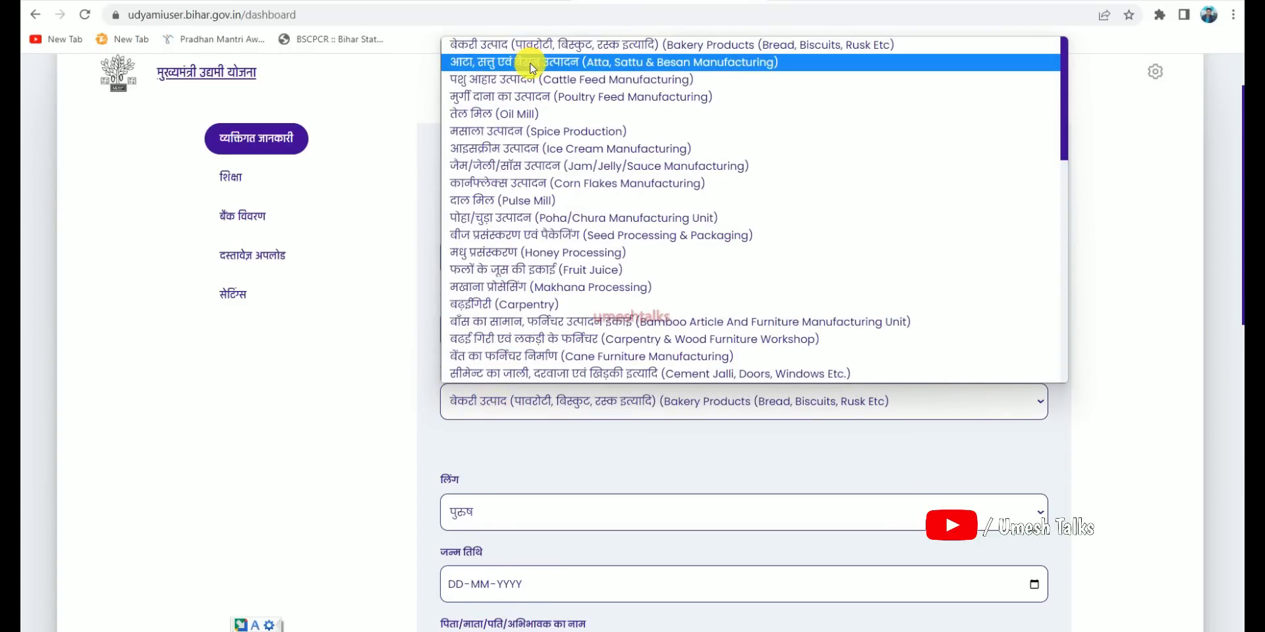
scroll(520, 59, down, 3)
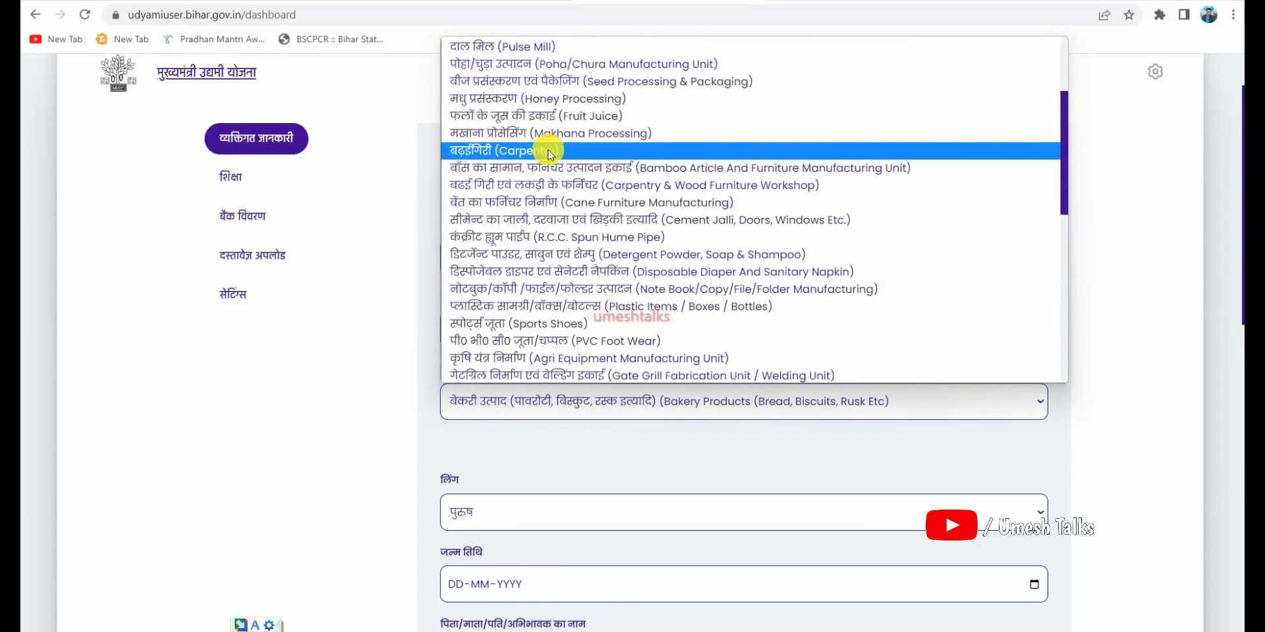
scroll(550, 154, down, 9)
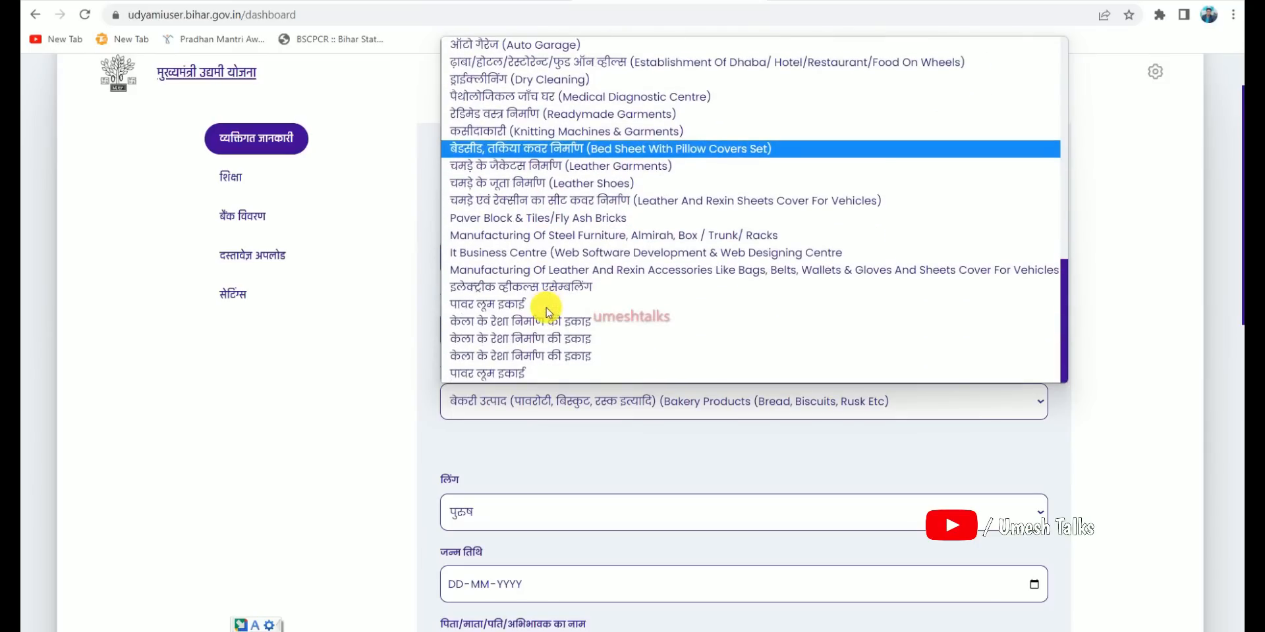
scroll(546, 313, up, 12)
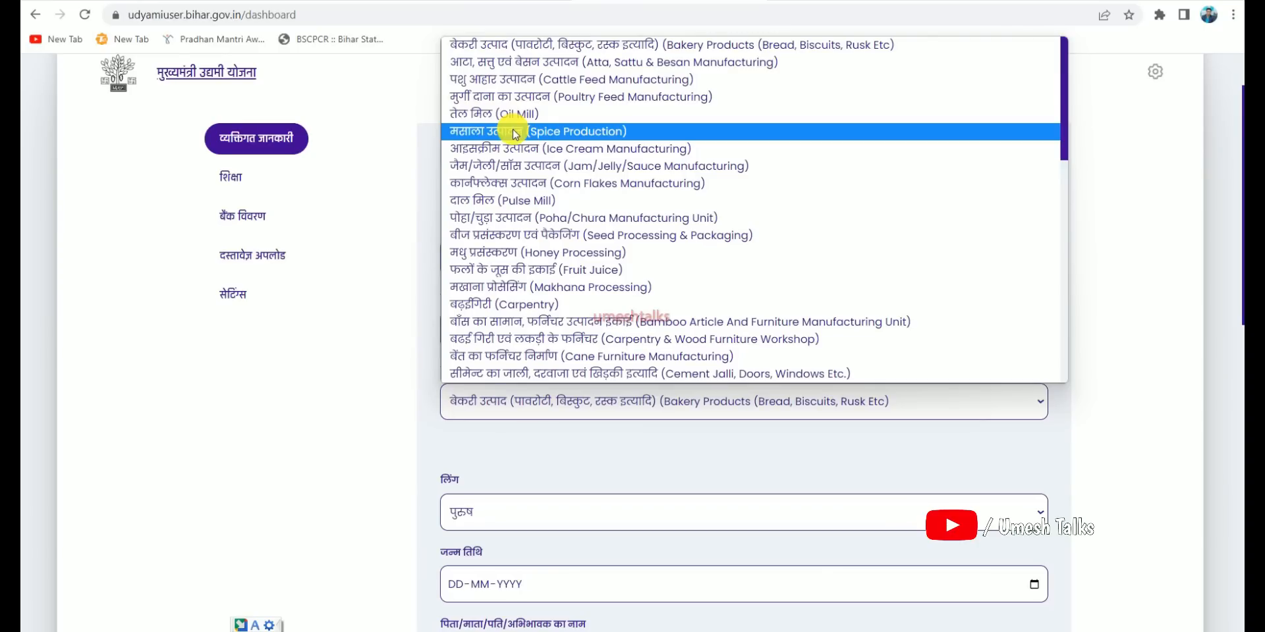
click(504, 149)
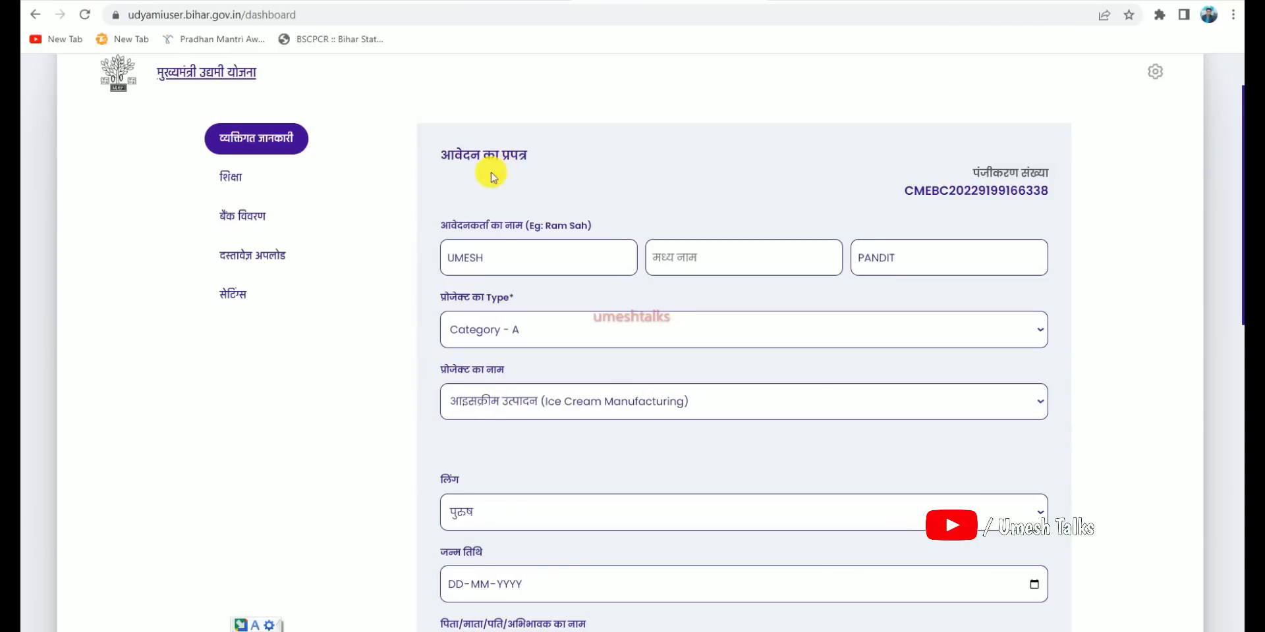
scroll(717, 369, down, 3)
scroll(530, 298, down, 1)
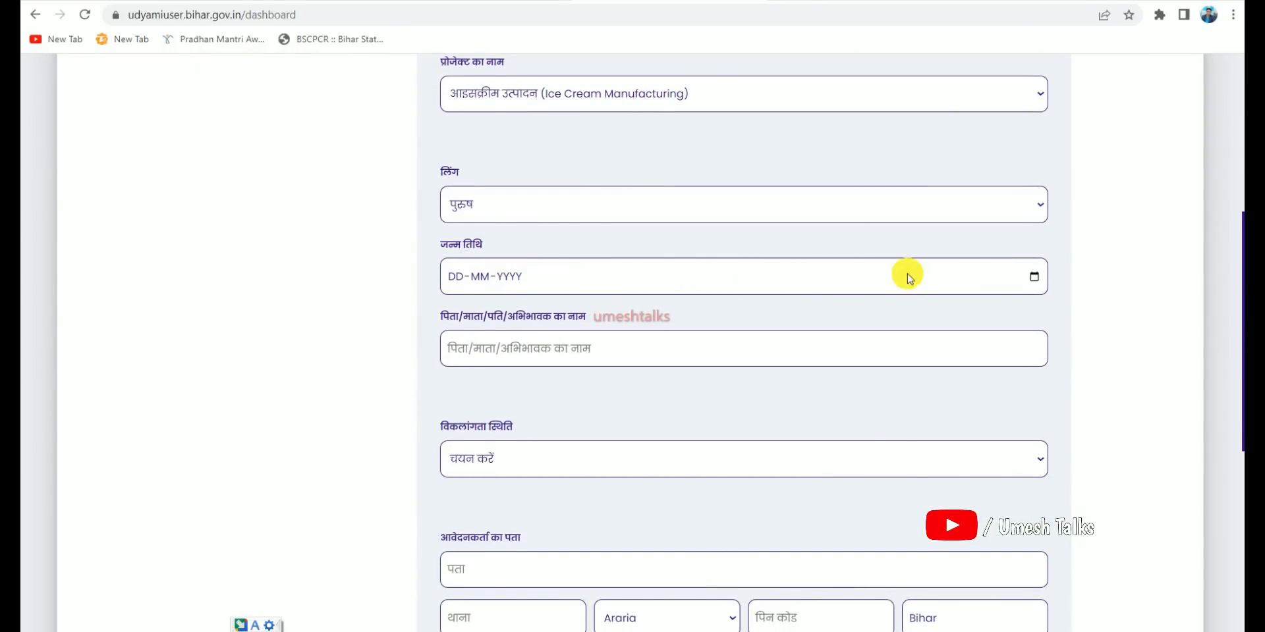
Set the विकलांगता स्थिति (disability status) to No
click(1034, 276)
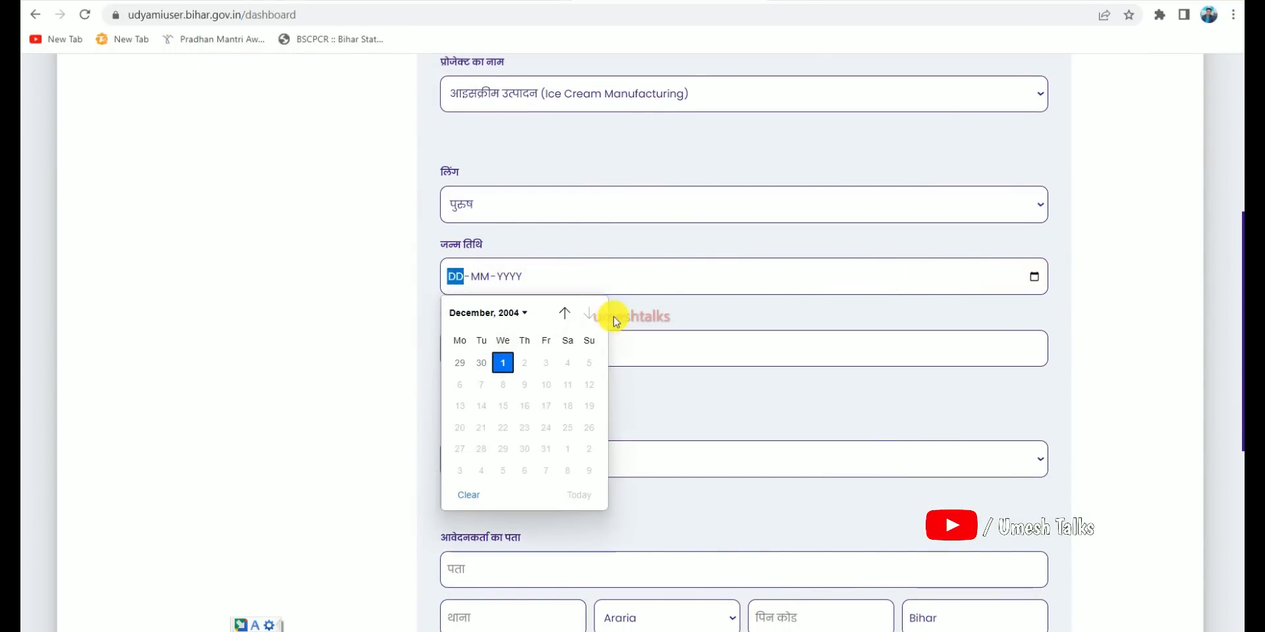
click(650, 311)
scroll(650, 311, down, 1)
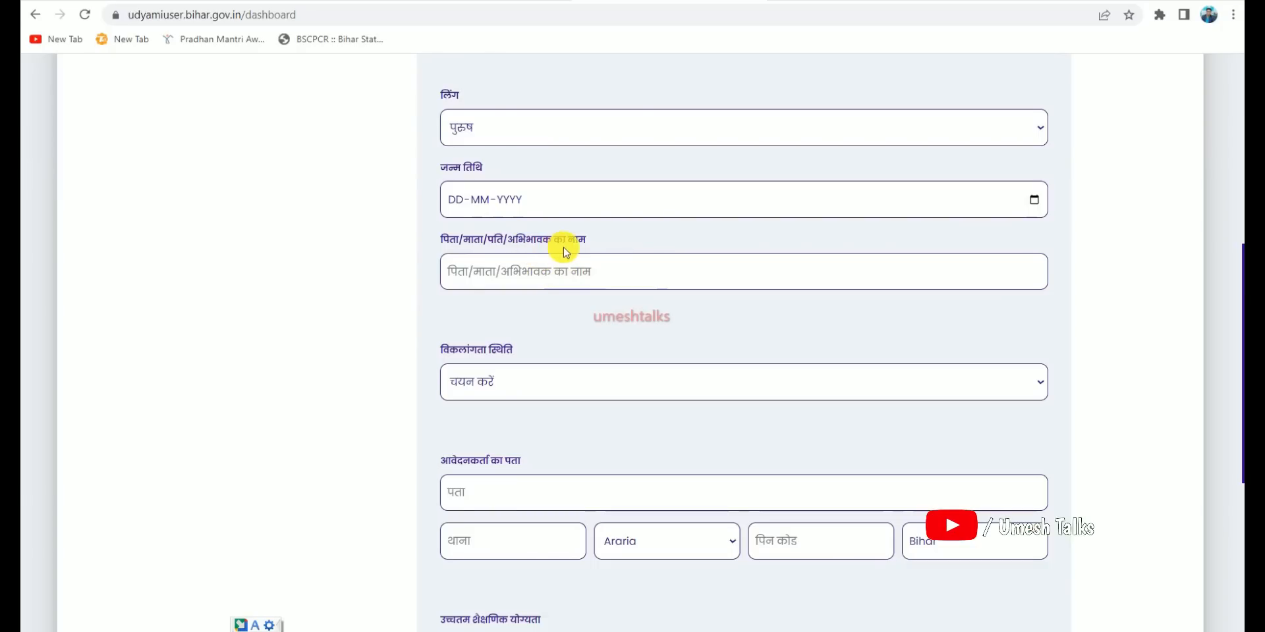
click(537, 276)
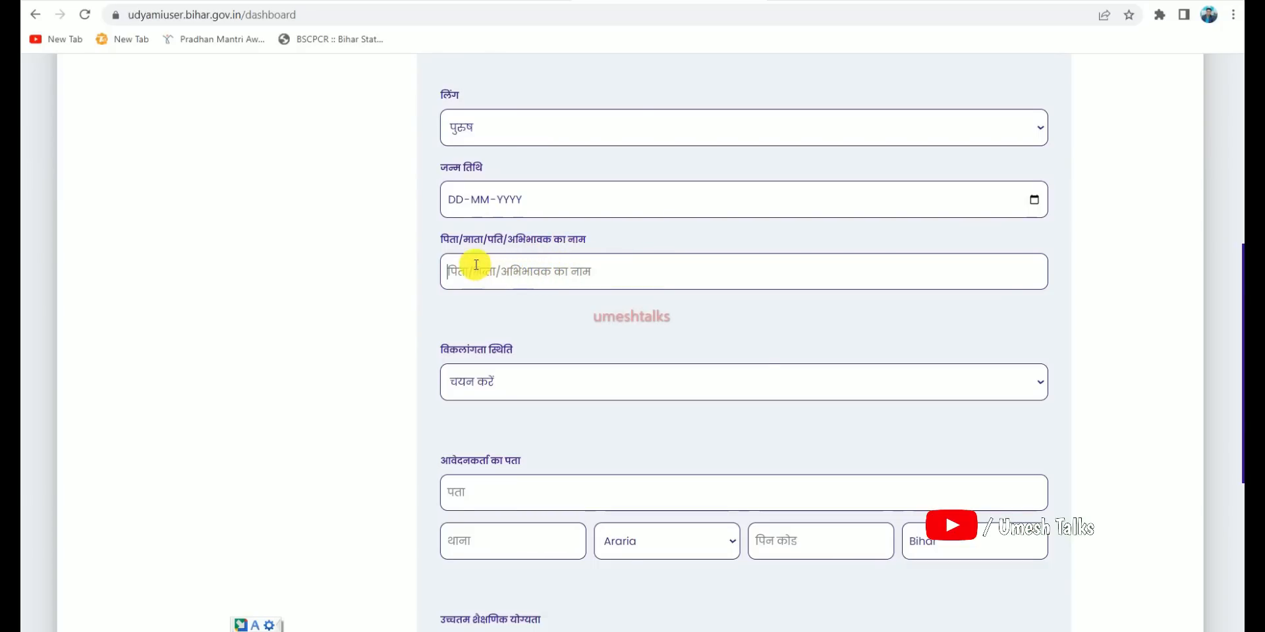
scroll(537, 262, down, 1)
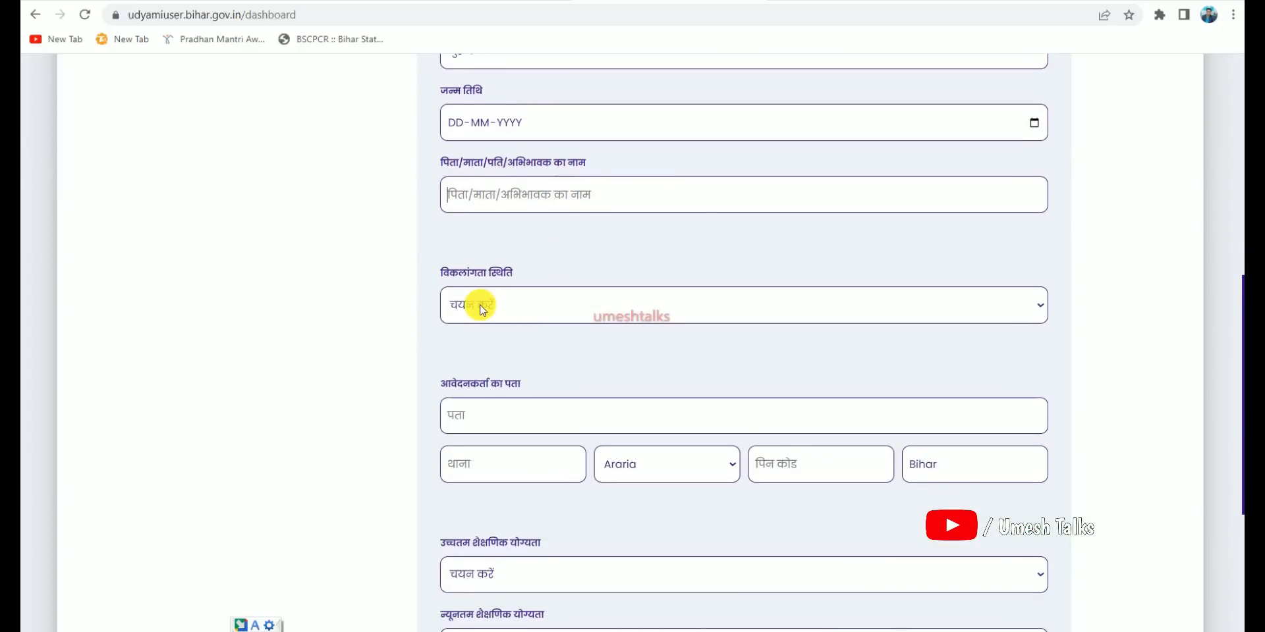
click(494, 307)
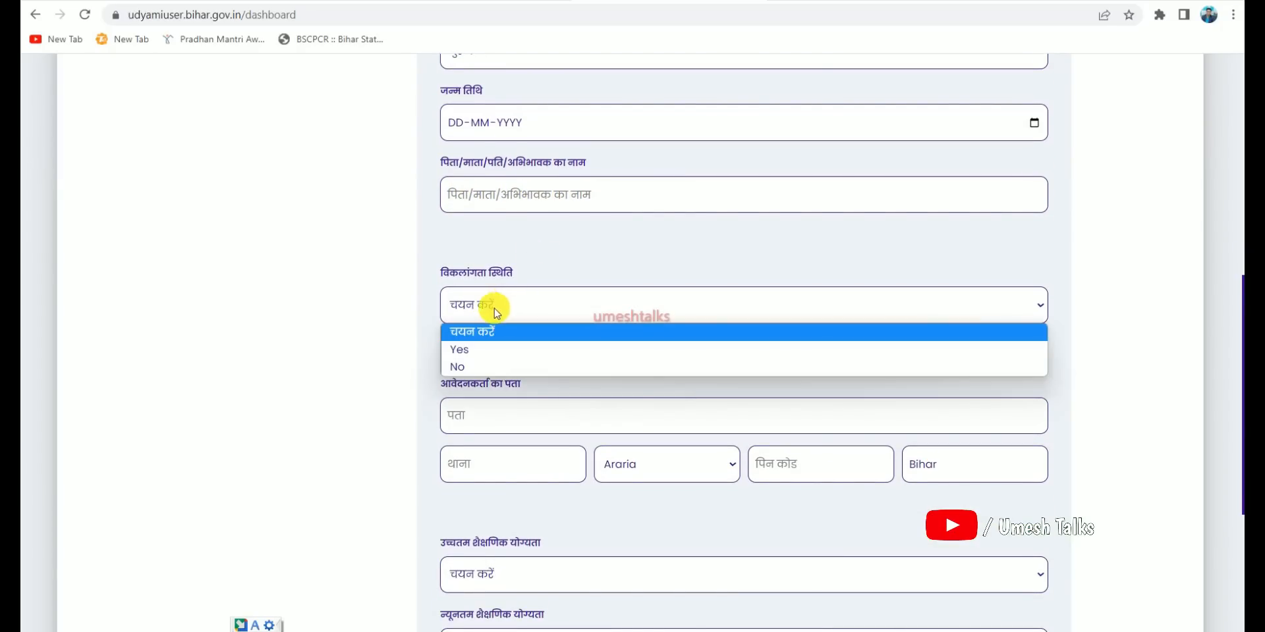
click(476, 366)
Change the address district from Araria to Gopalganj
scroll(637, 297, down, 3)
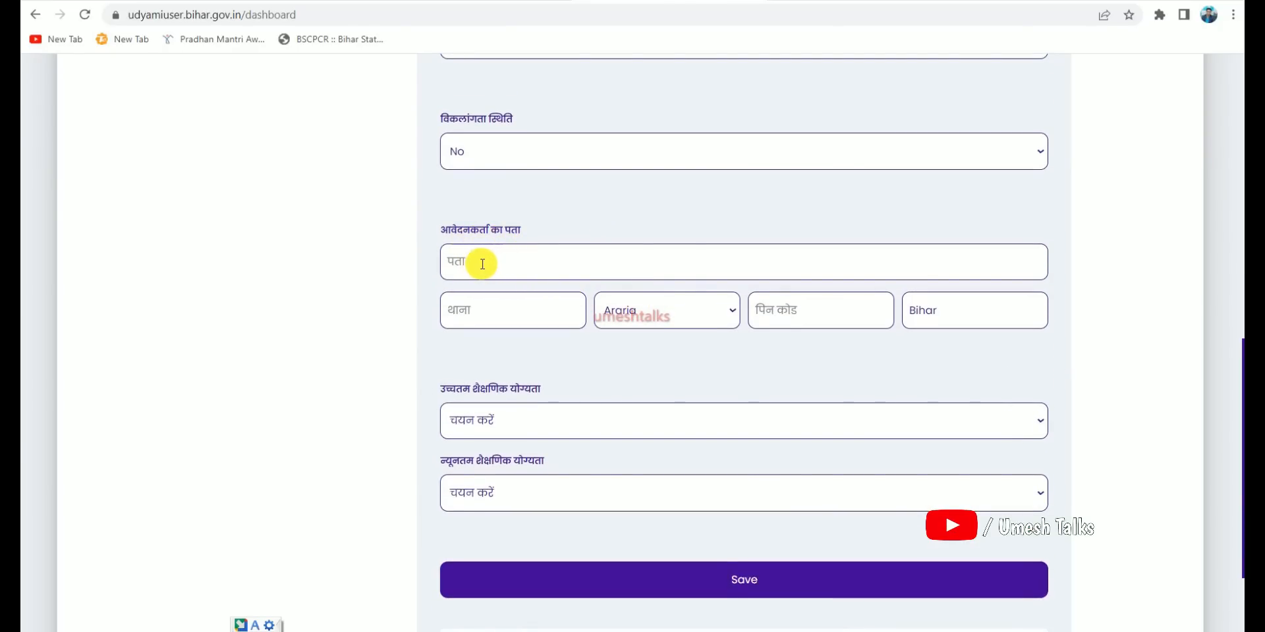
click(517, 318)
click(625, 315)
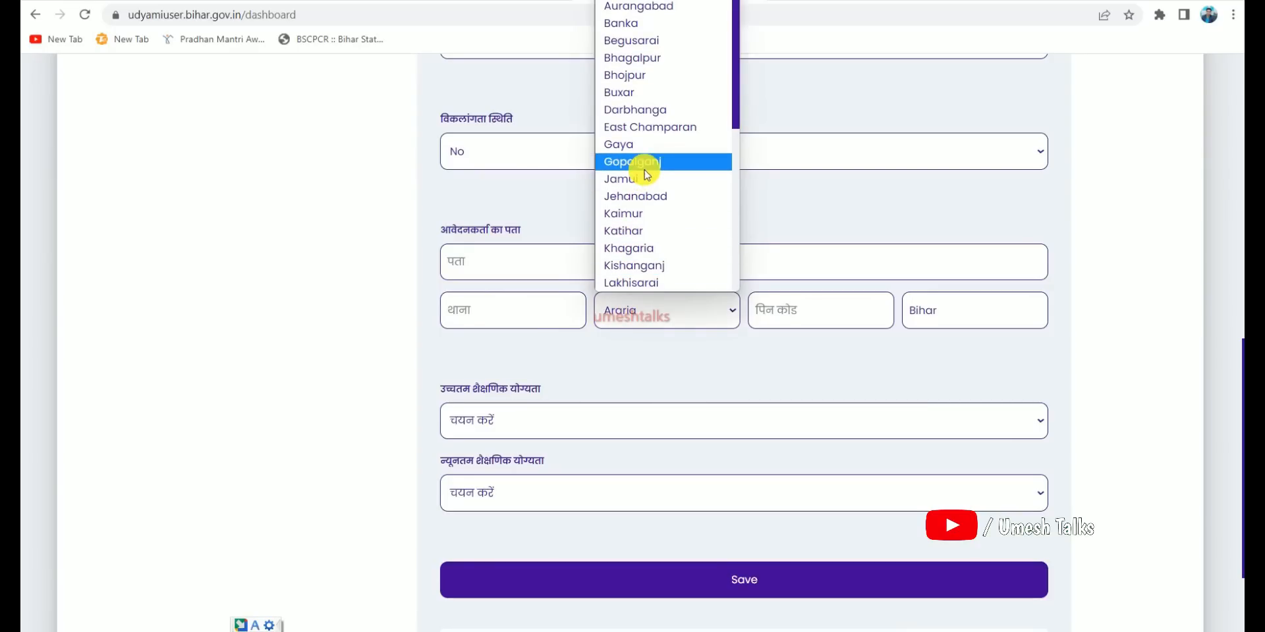
click(643, 161)
click(790, 307)
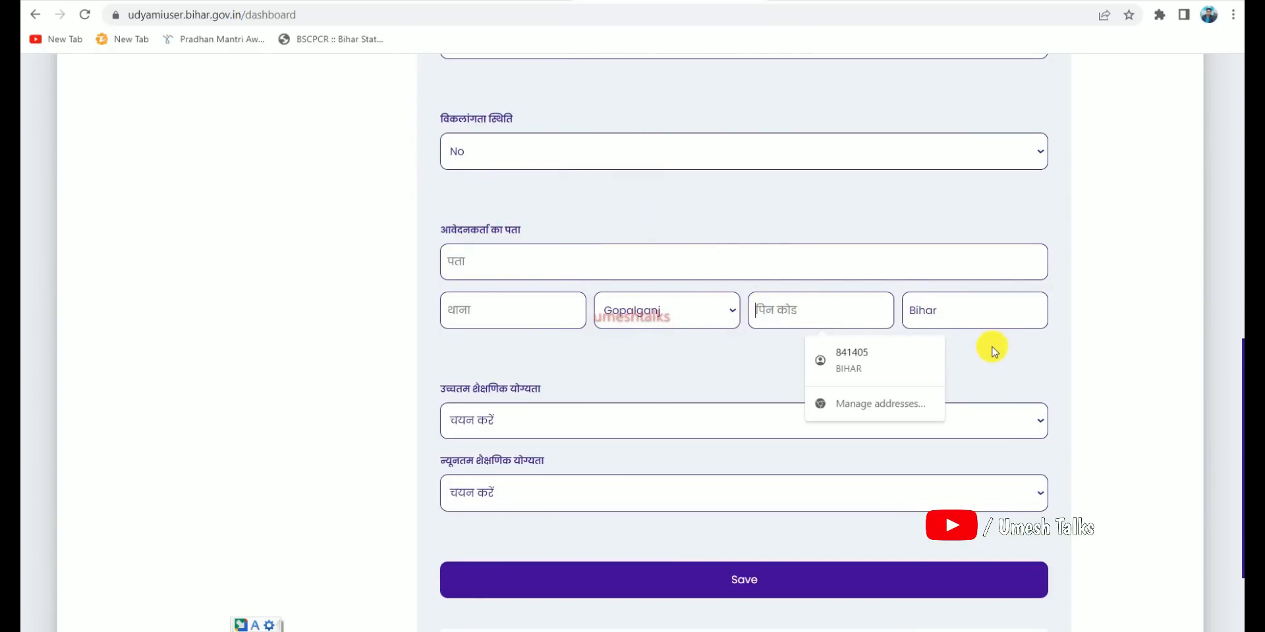
scroll(784, 356, down, 3)
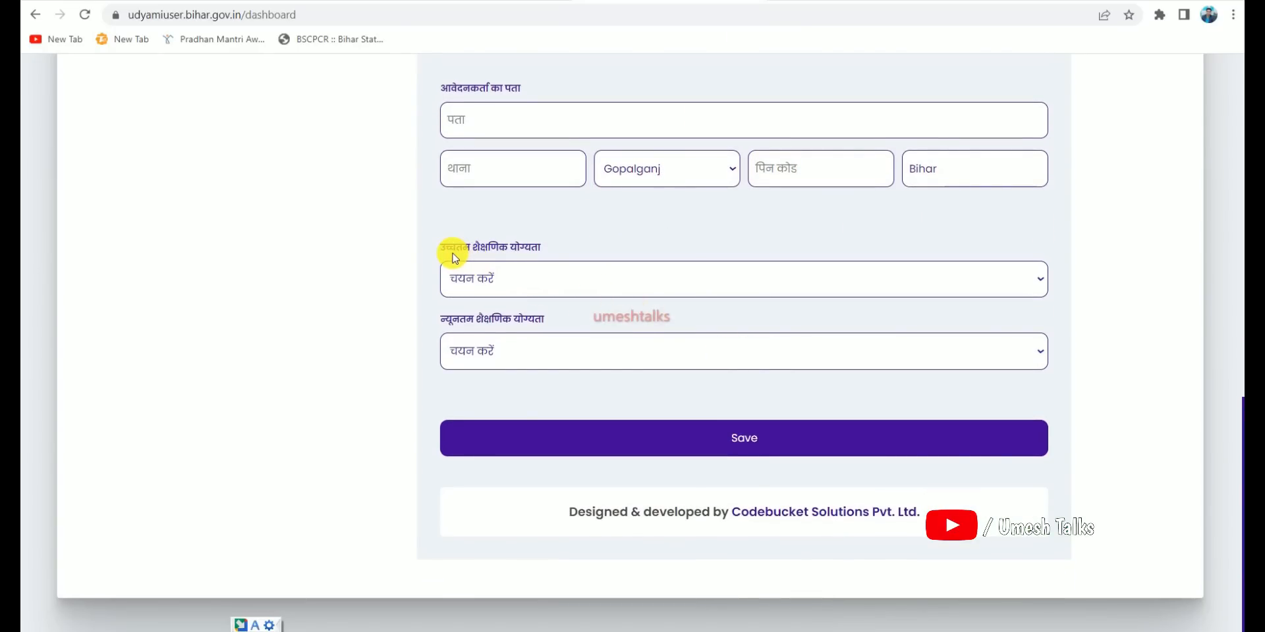
Choose ग्रेजुएट as highest and इंटरमीडिएट as minimum qualification, then save the form
click(485, 278)
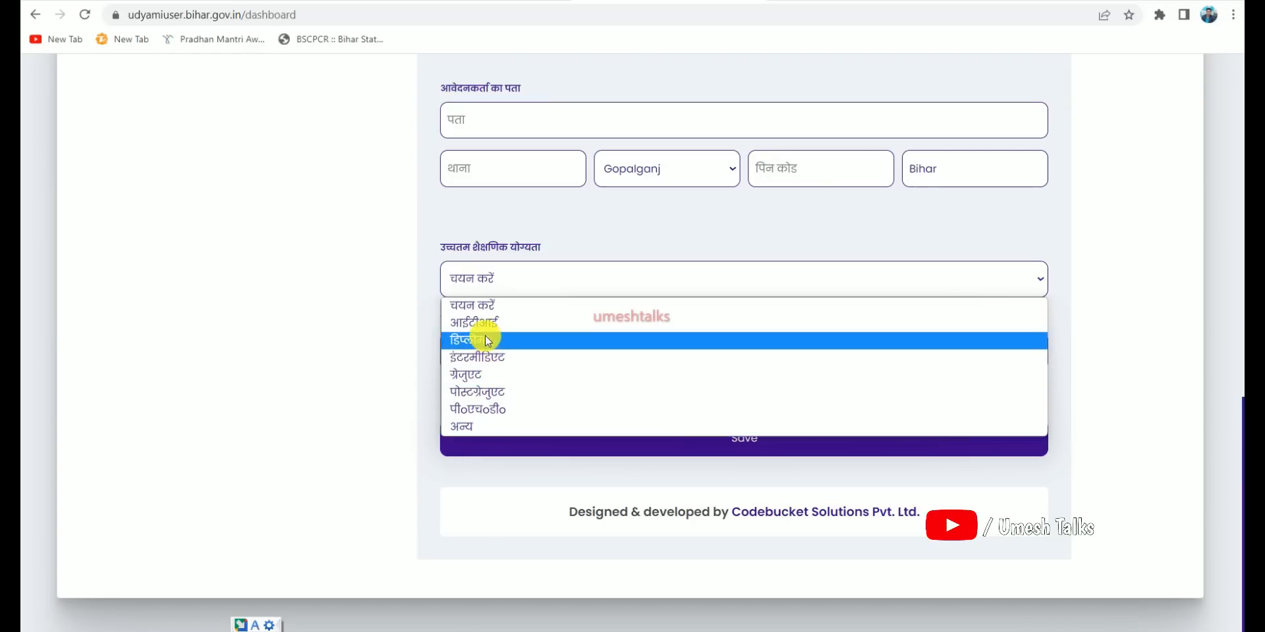
click(477, 376)
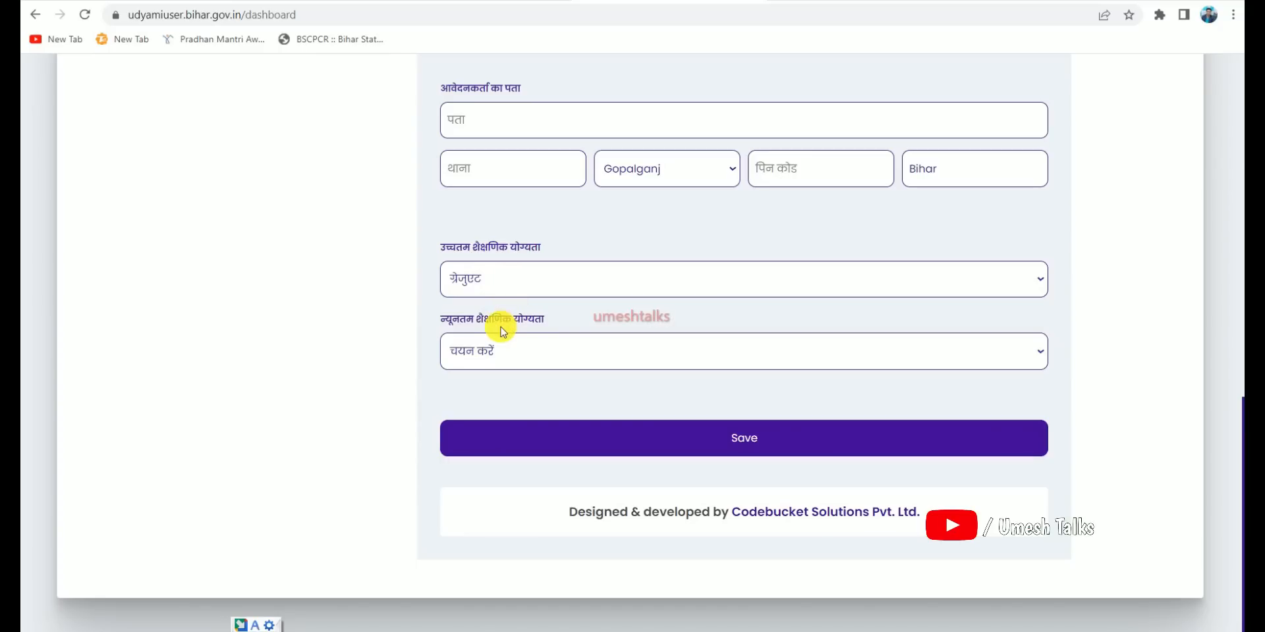
click(483, 347)
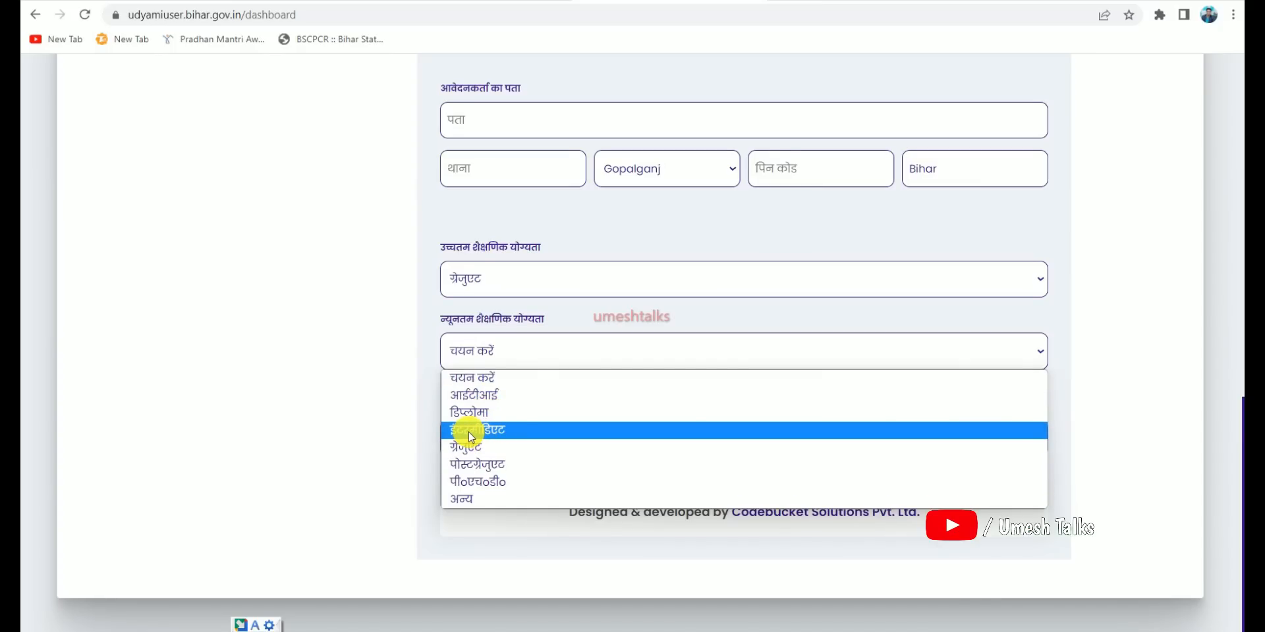
click(471, 436)
click(484, 353)
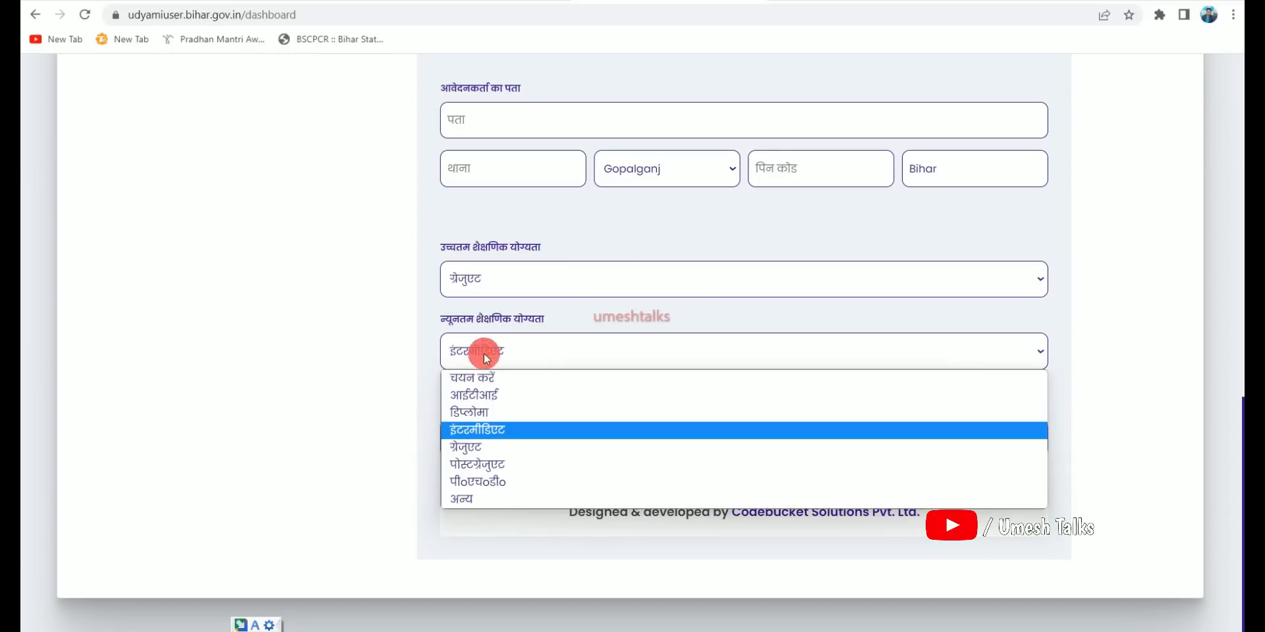
click(488, 429)
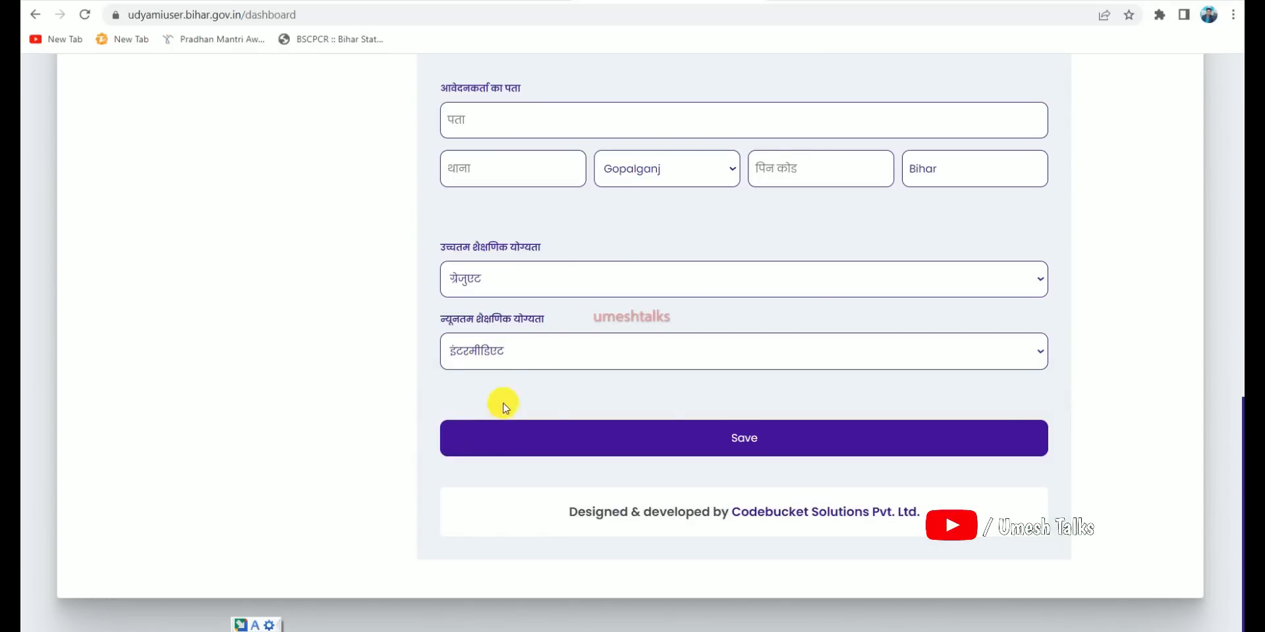
click(743, 442)
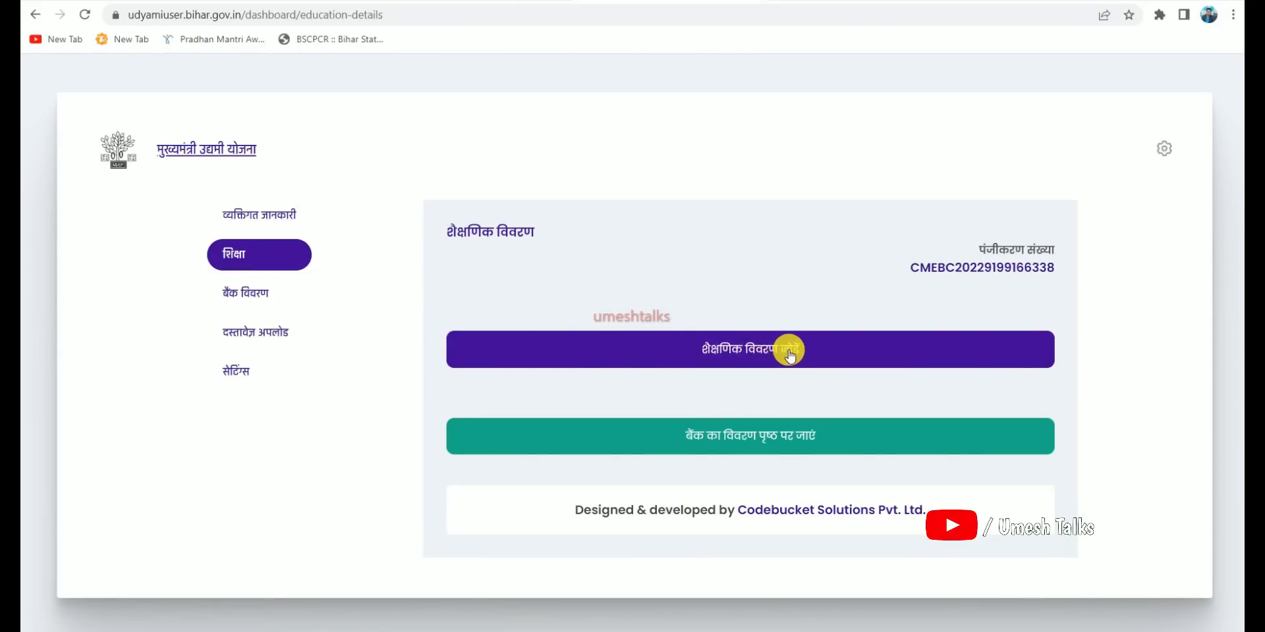
Start a new education record with class Matric, board BSEB and the roll number
click(762, 354)
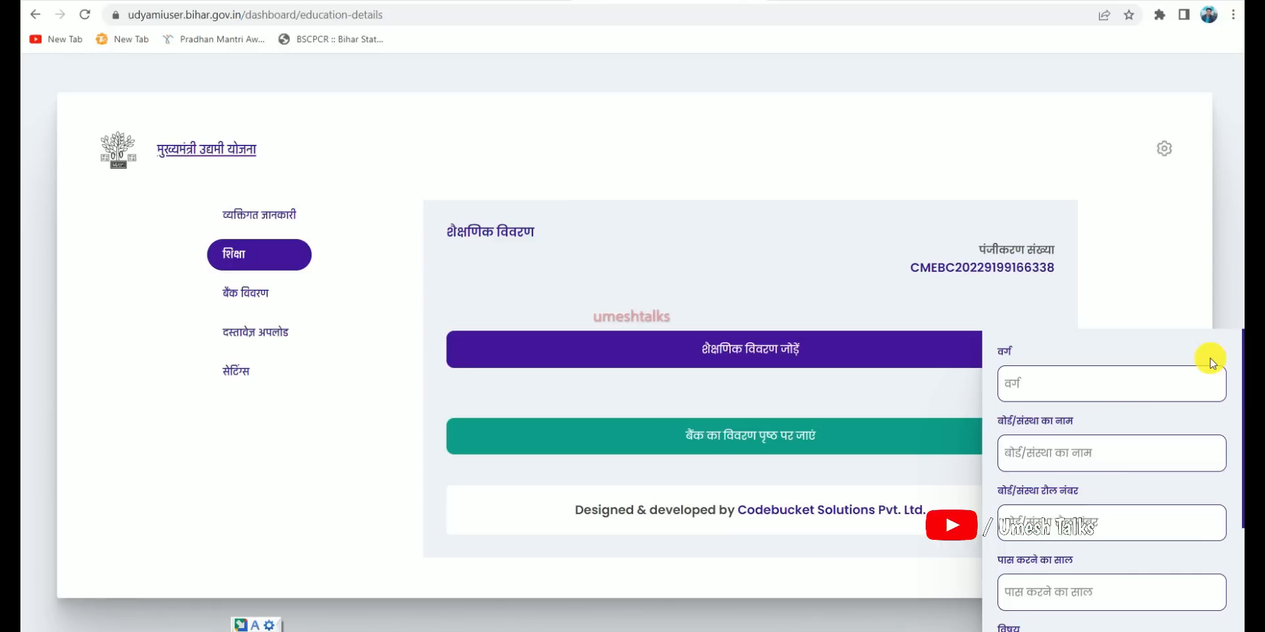
click(1030, 387)
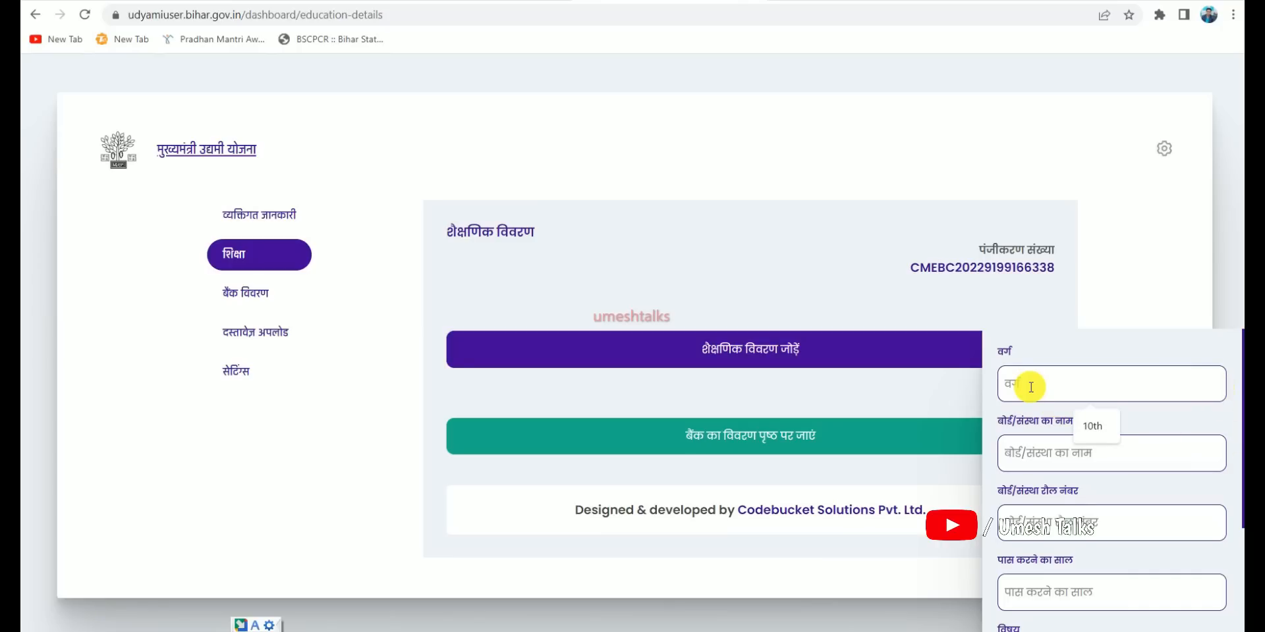
text(M)
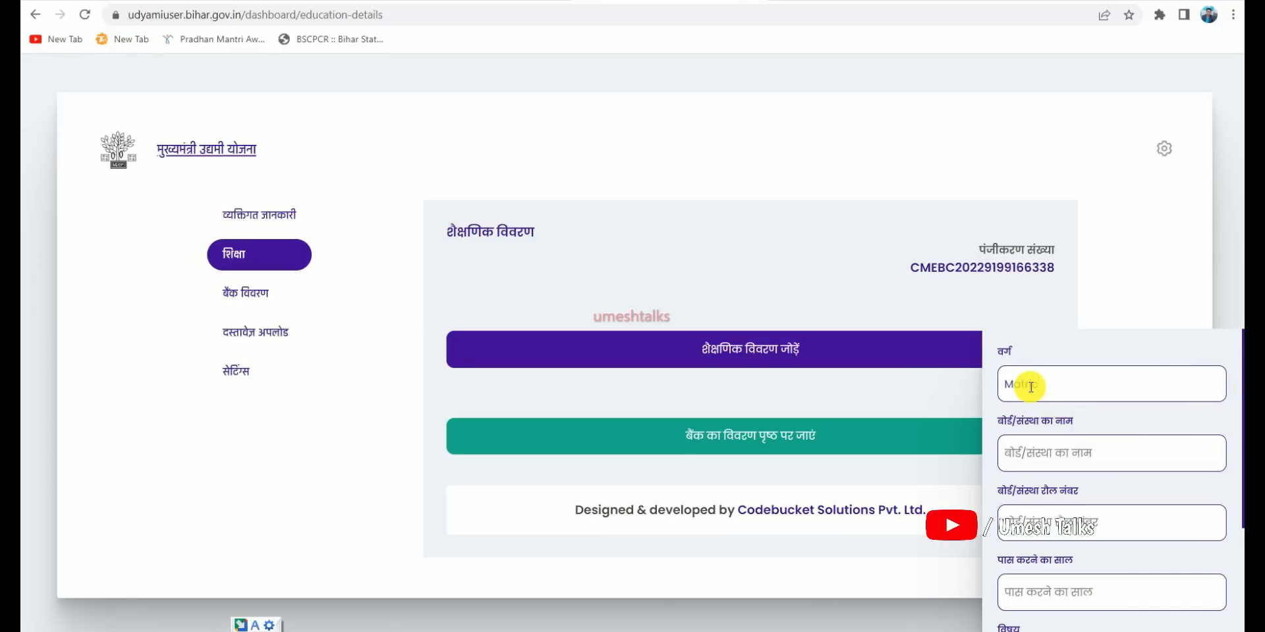
text(atric)
click(1022, 451)
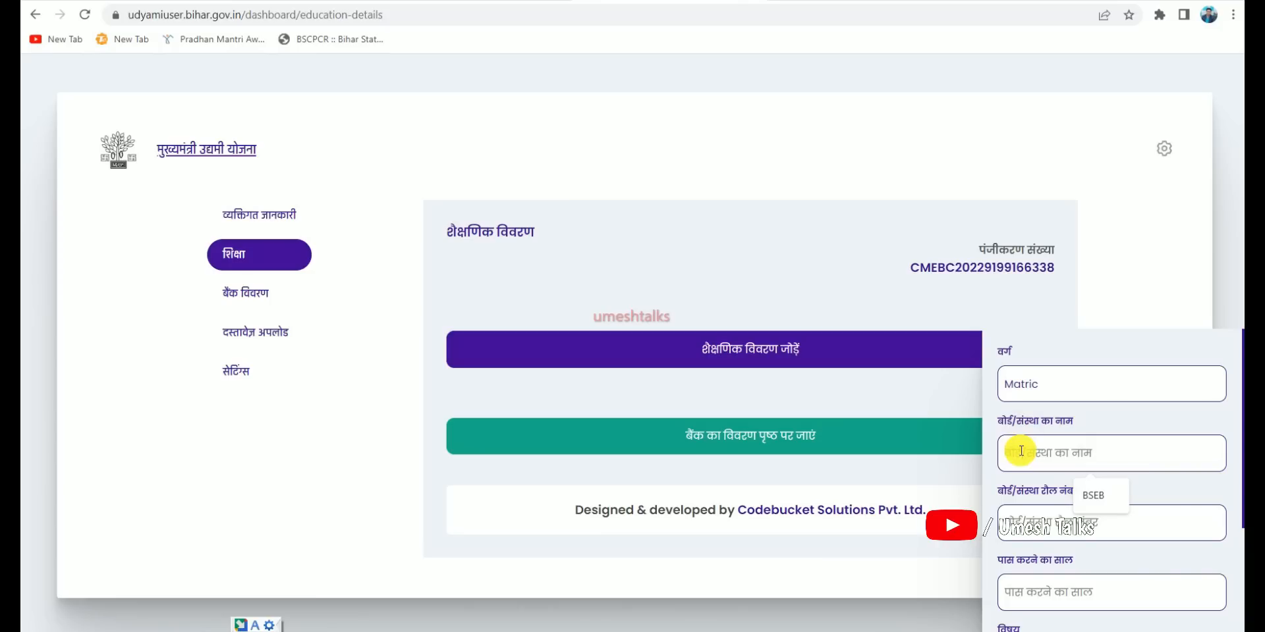
click(1093, 496)
click(1046, 531)
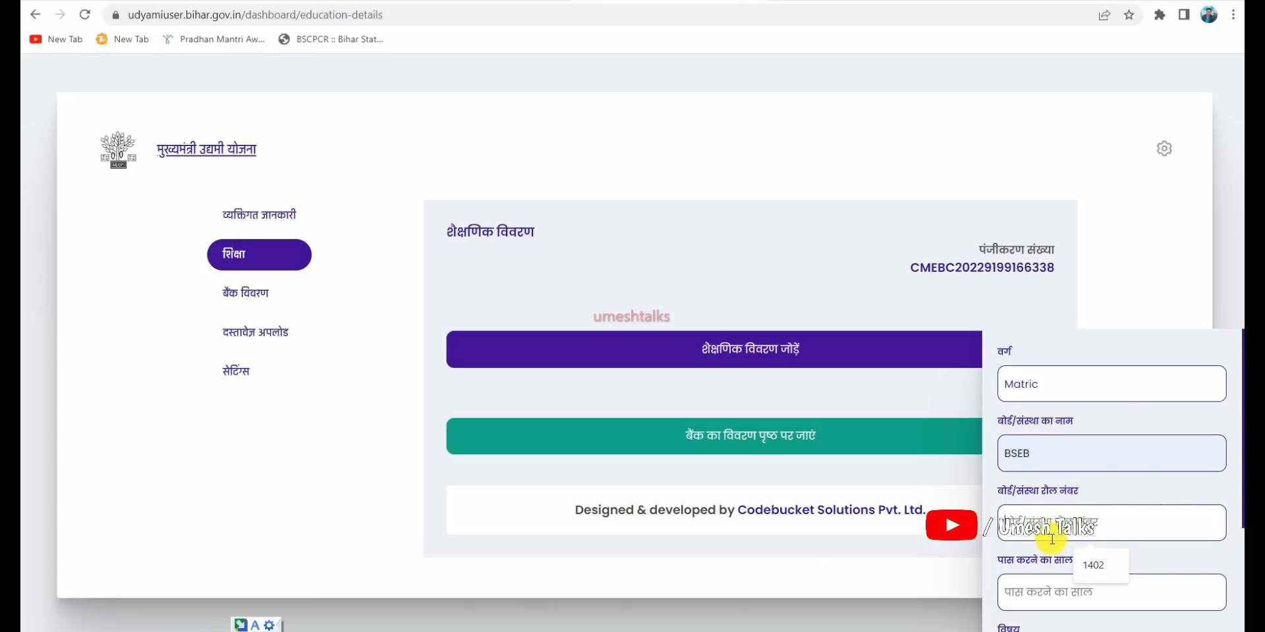
click(1086, 564)
Enter pass year 2012 and subjects ENG HND SNK MAT S Sc Sc, then add the record
scroll(1057, 565, down, 1)
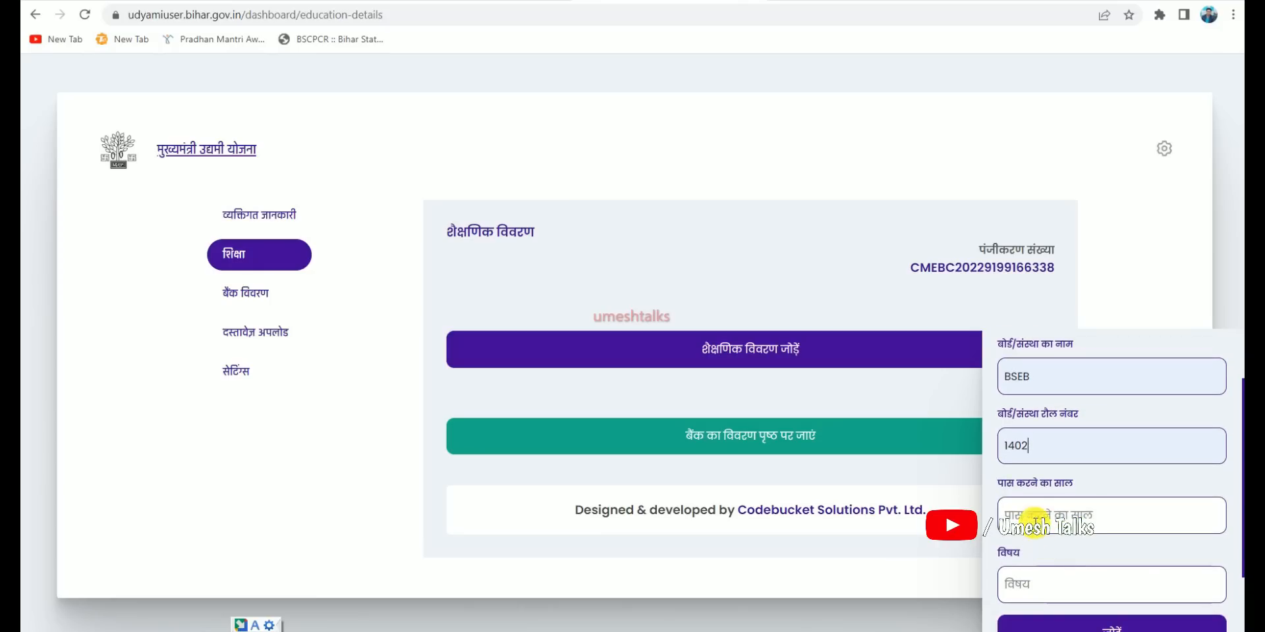
text(201)
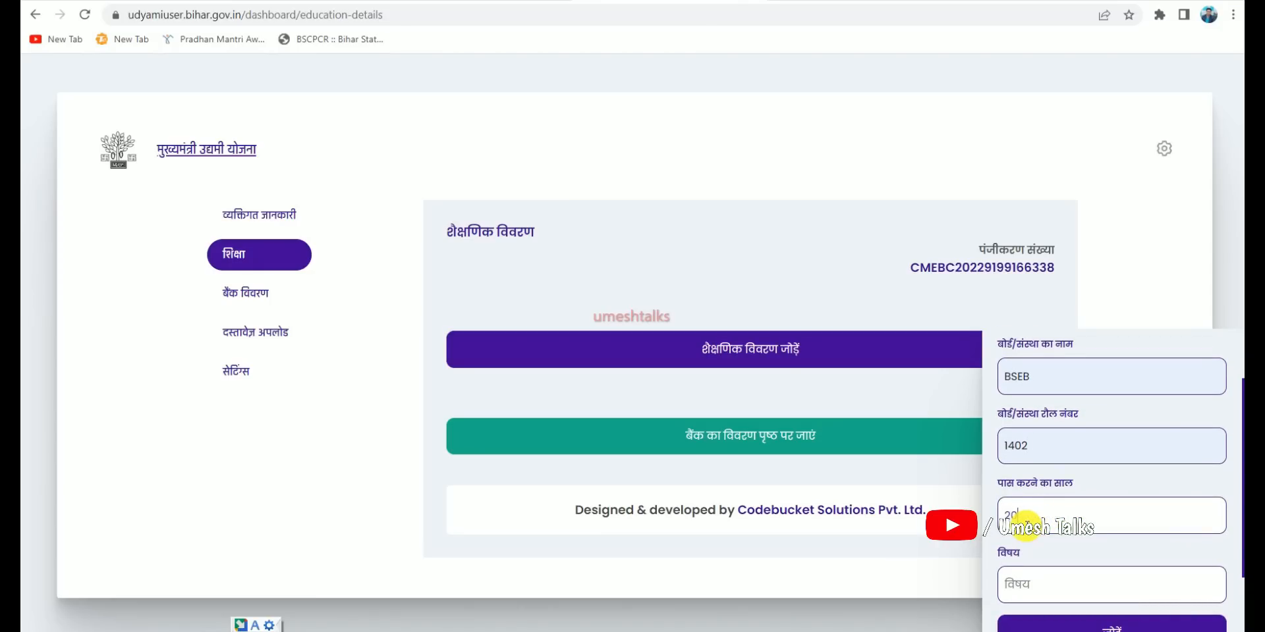
text(2)
scroll(1029, 540, down, 1)
click(1025, 510)
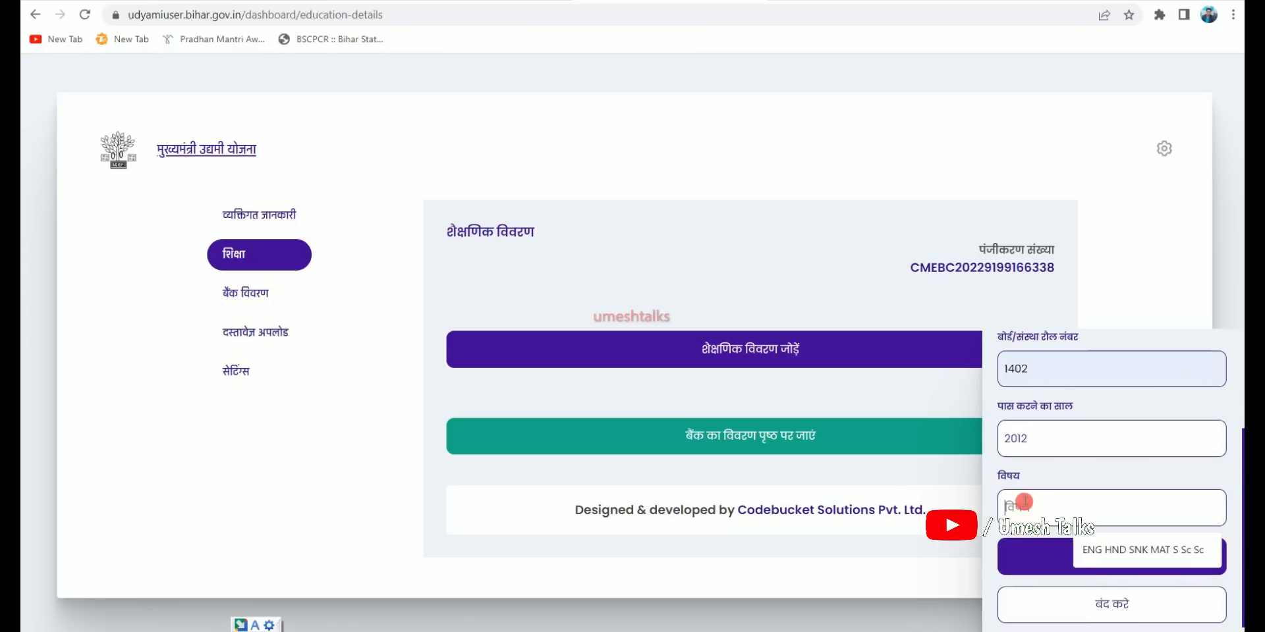
click(1089, 558)
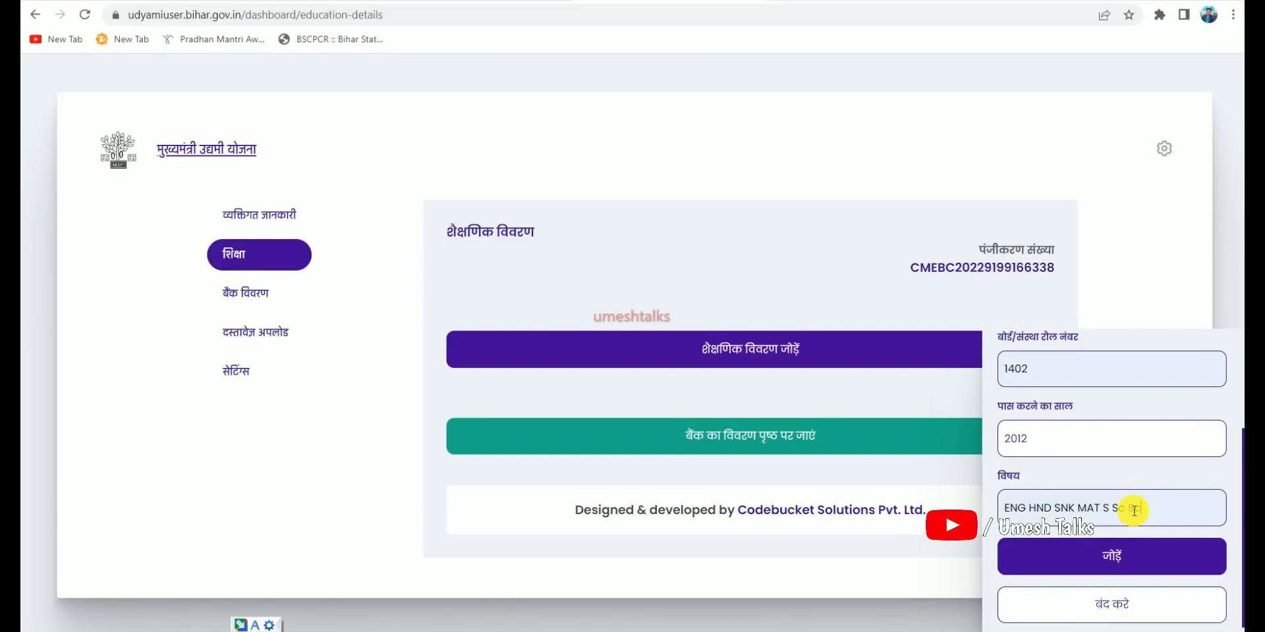
text(c)
click(1113, 556)
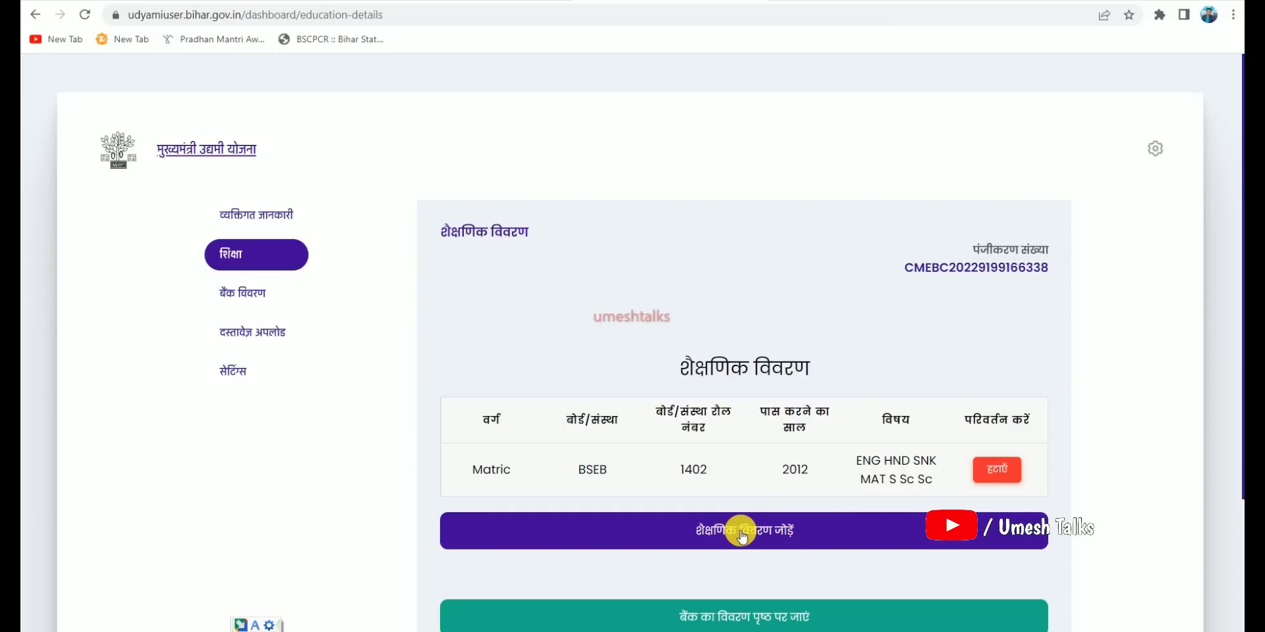
Add the Inter education record with board BSEB, passed 2015, subjects I sc PCM
click(742, 534)
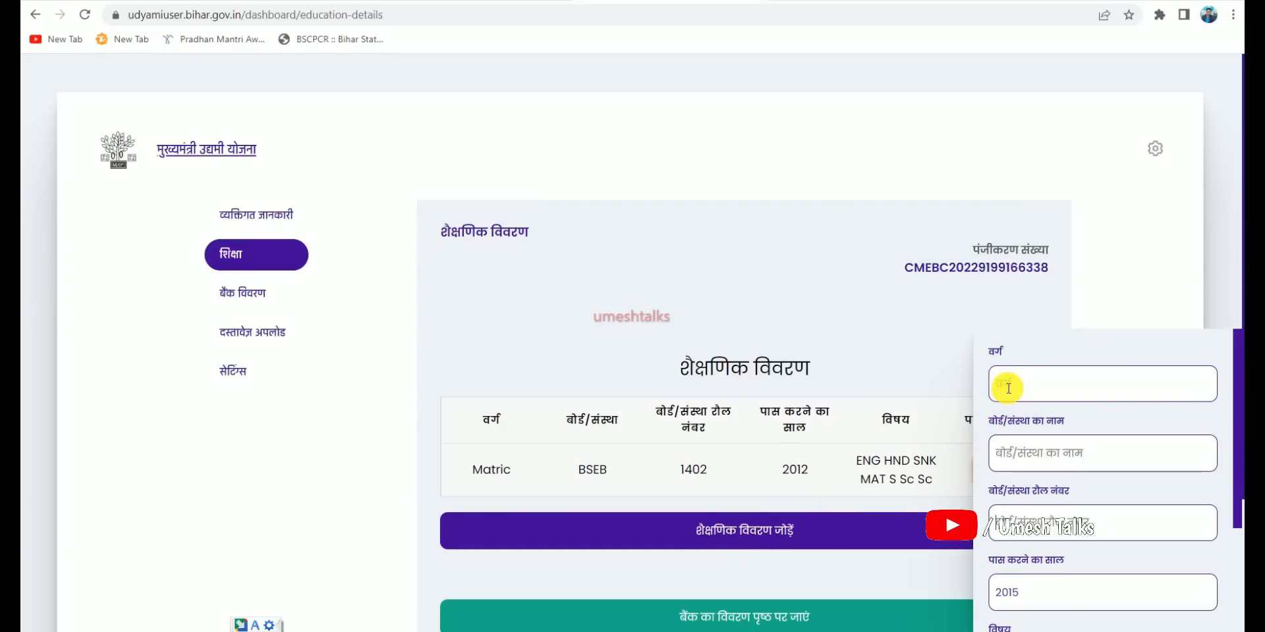
click(1008, 388)
click(1027, 455)
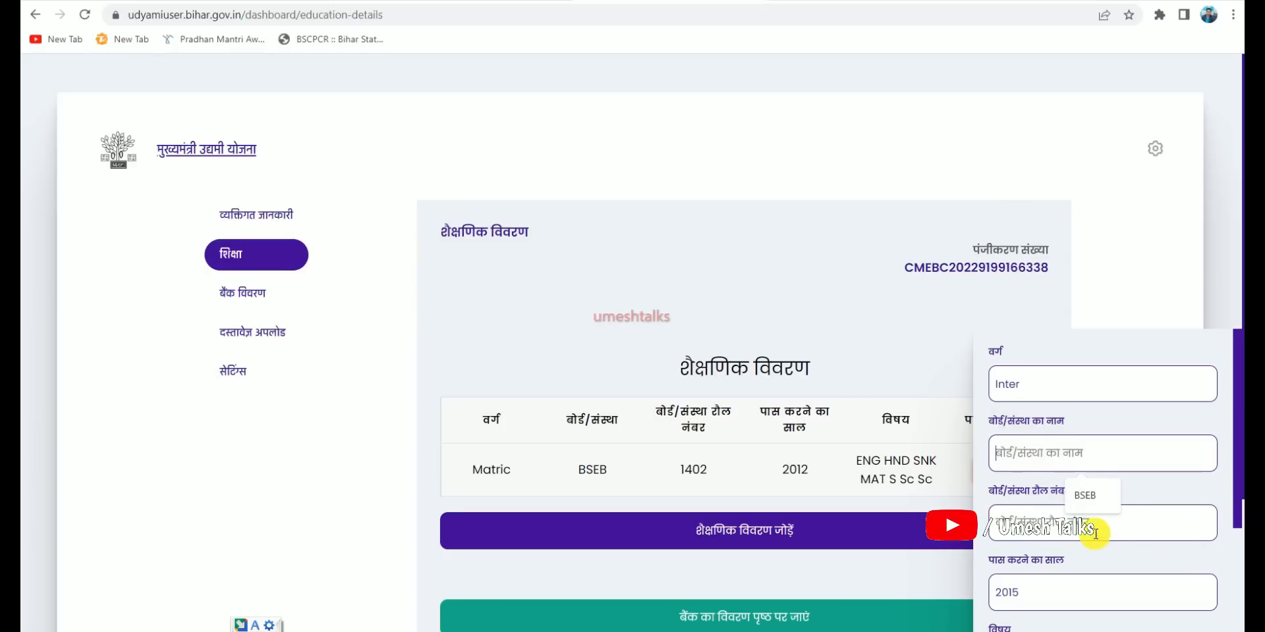
click(1084, 496)
click(1033, 521)
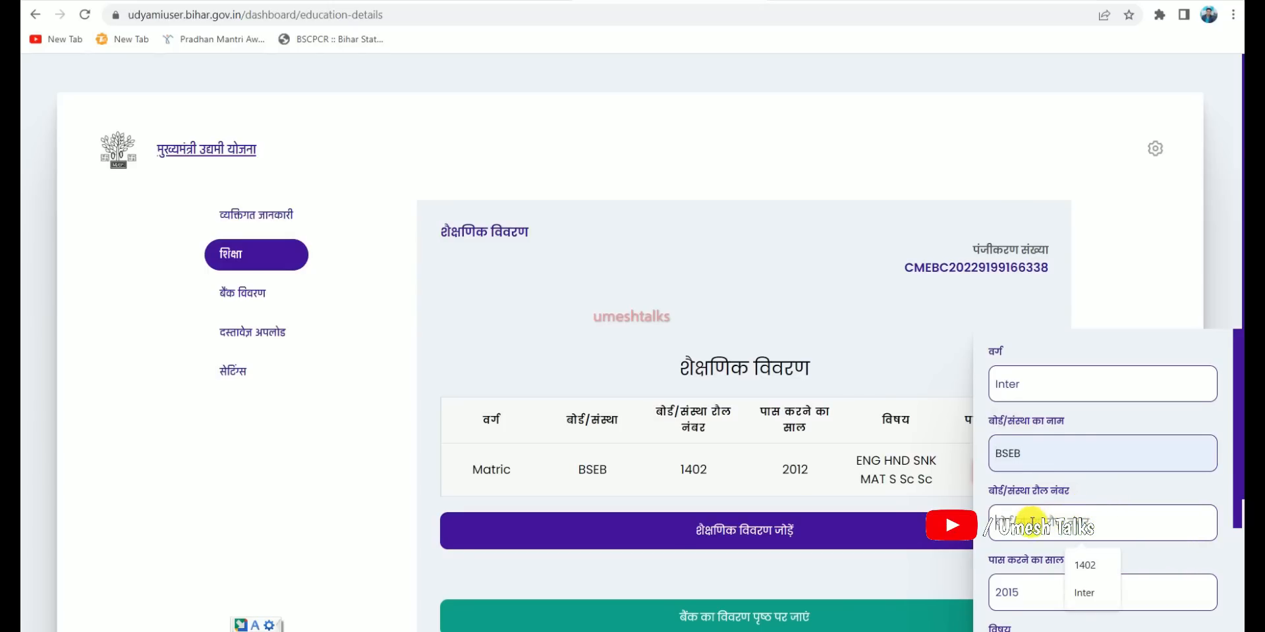
click(1068, 562)
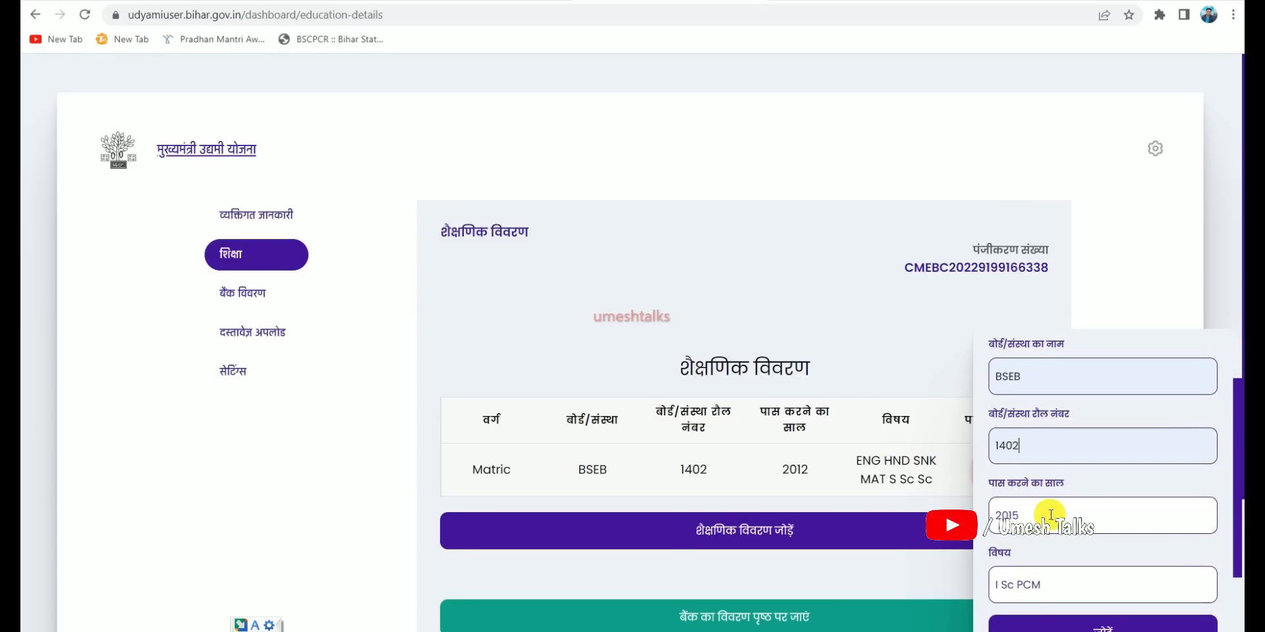
scroll(1014, 535, down, 1)
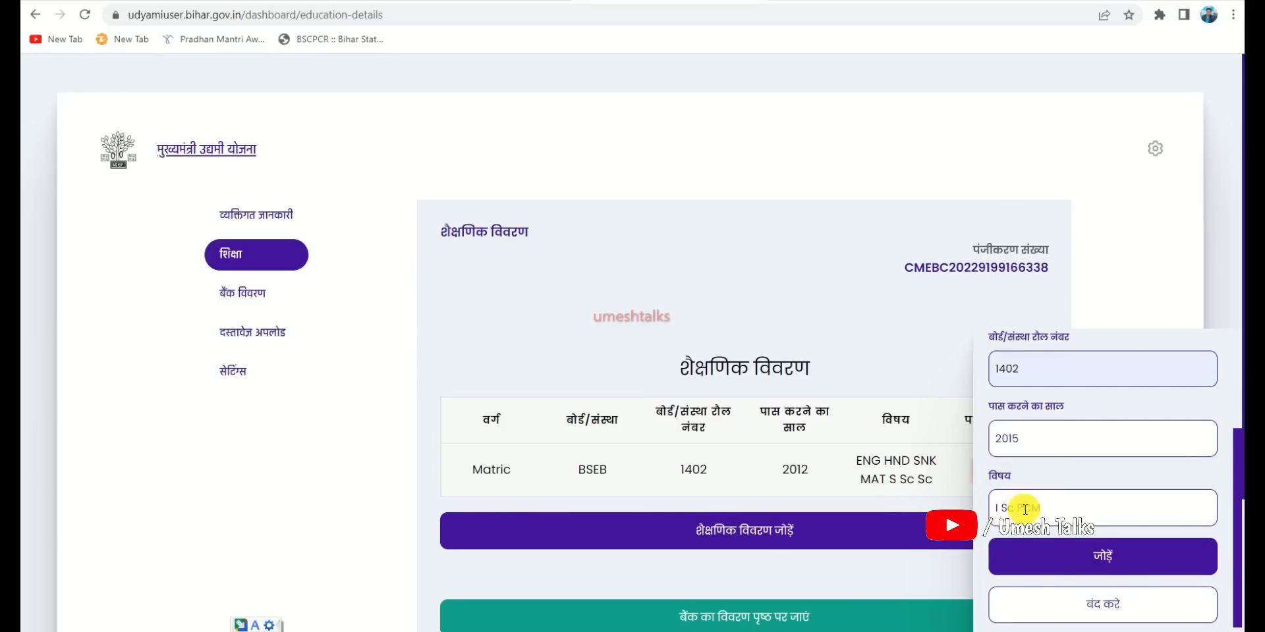
click(1096, 557)
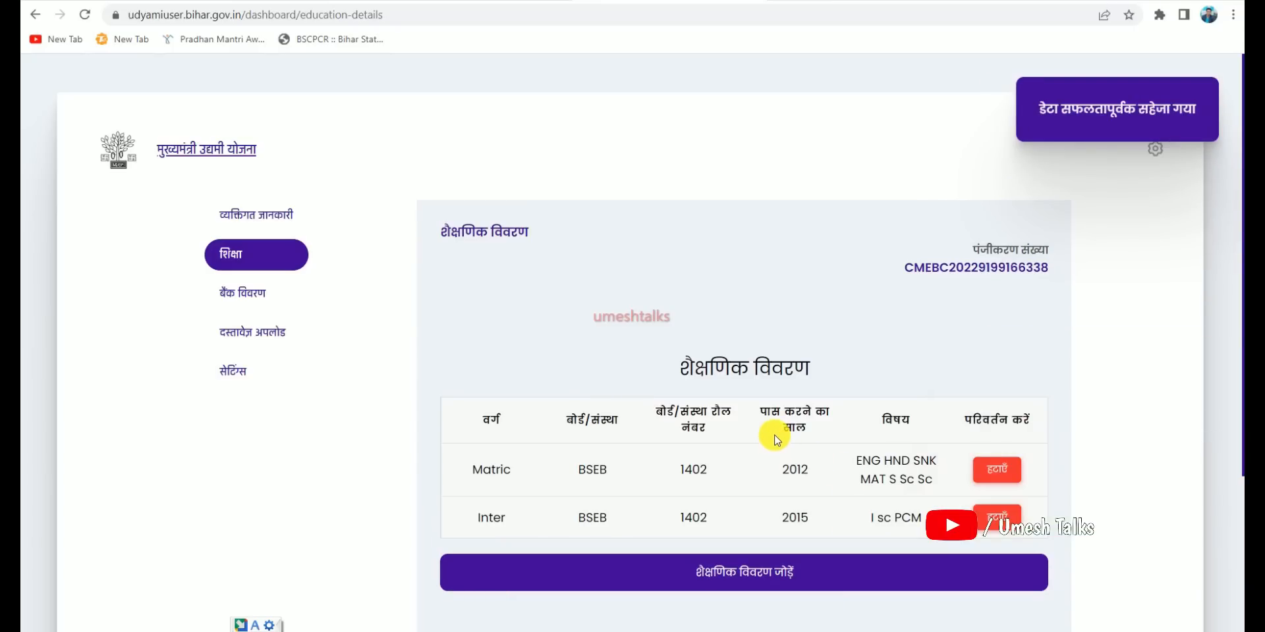
scroll(545, 405, down, 1)
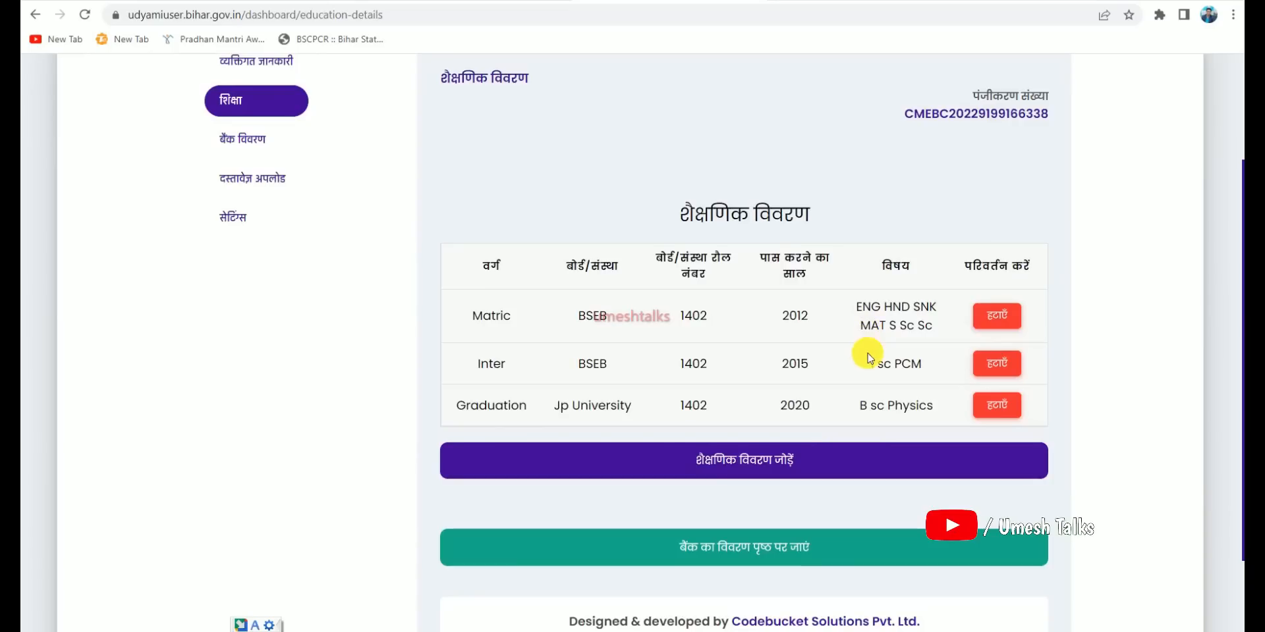
Go to the bank details page and choose Savings as the account type
click(748, 549)
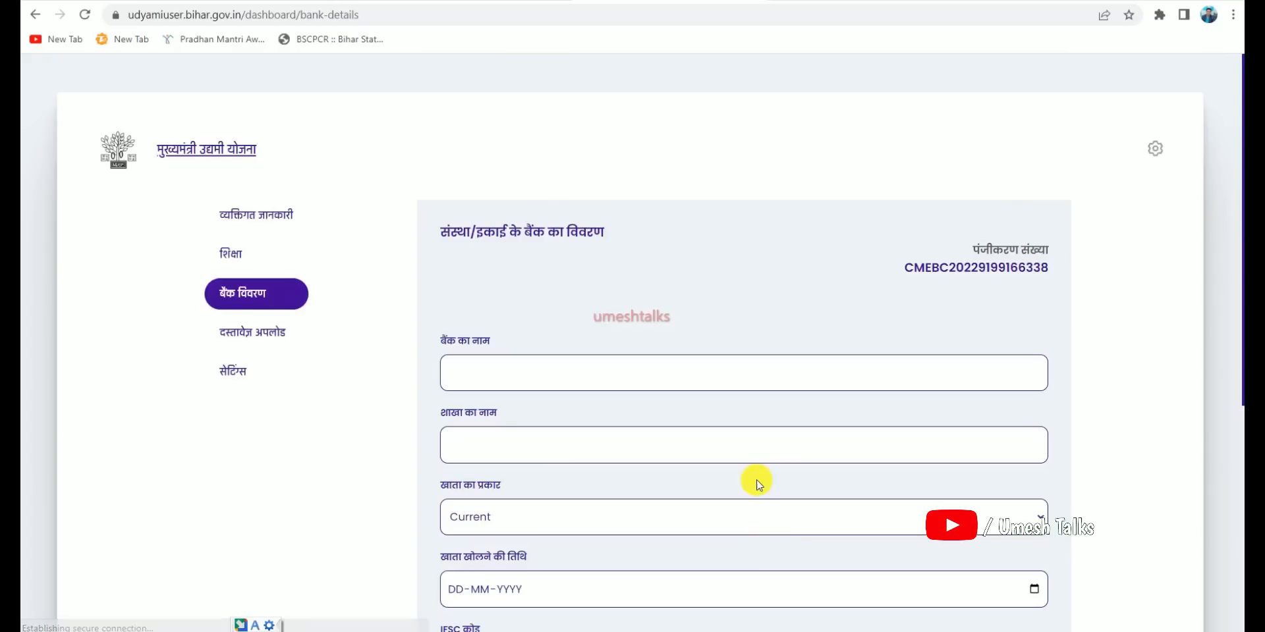
drag(1240, 151, 1239, 267)
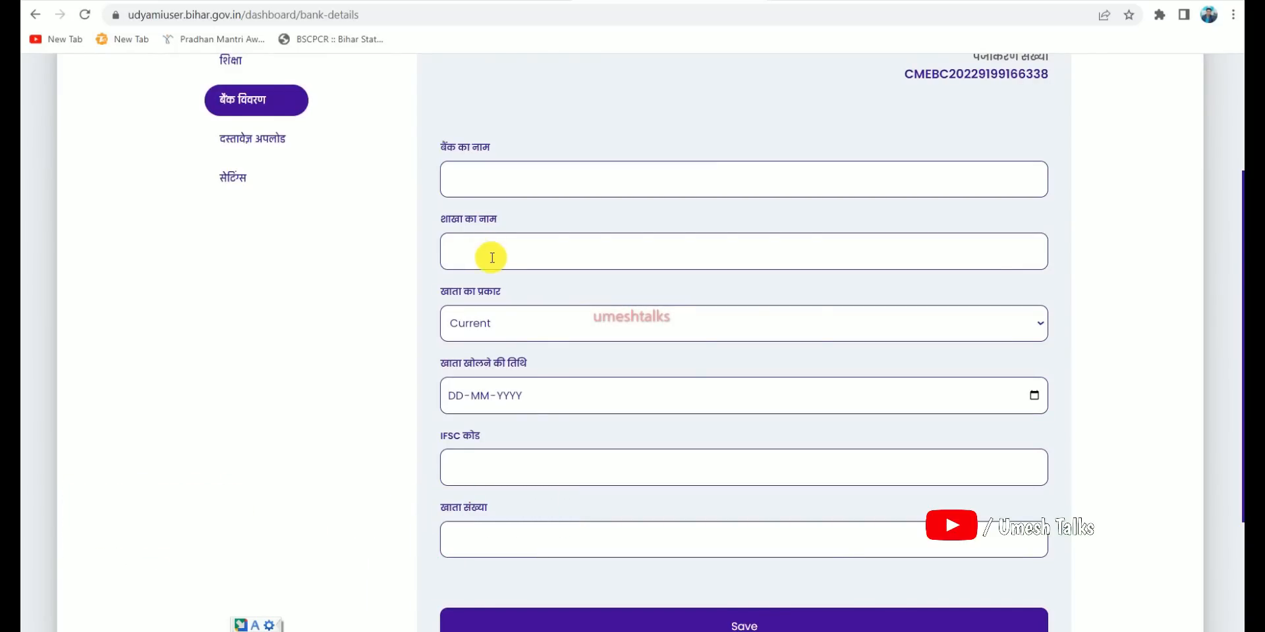
click(486, 323)
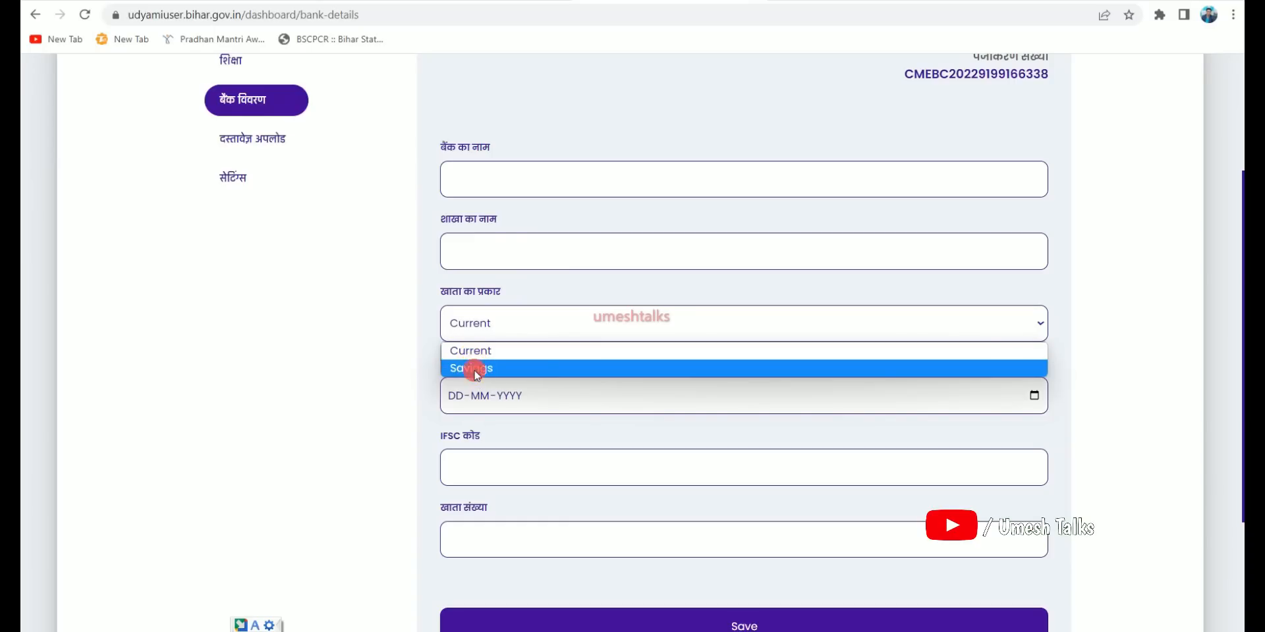
click(475, 369)
click(474, 324)
click(479, 373)
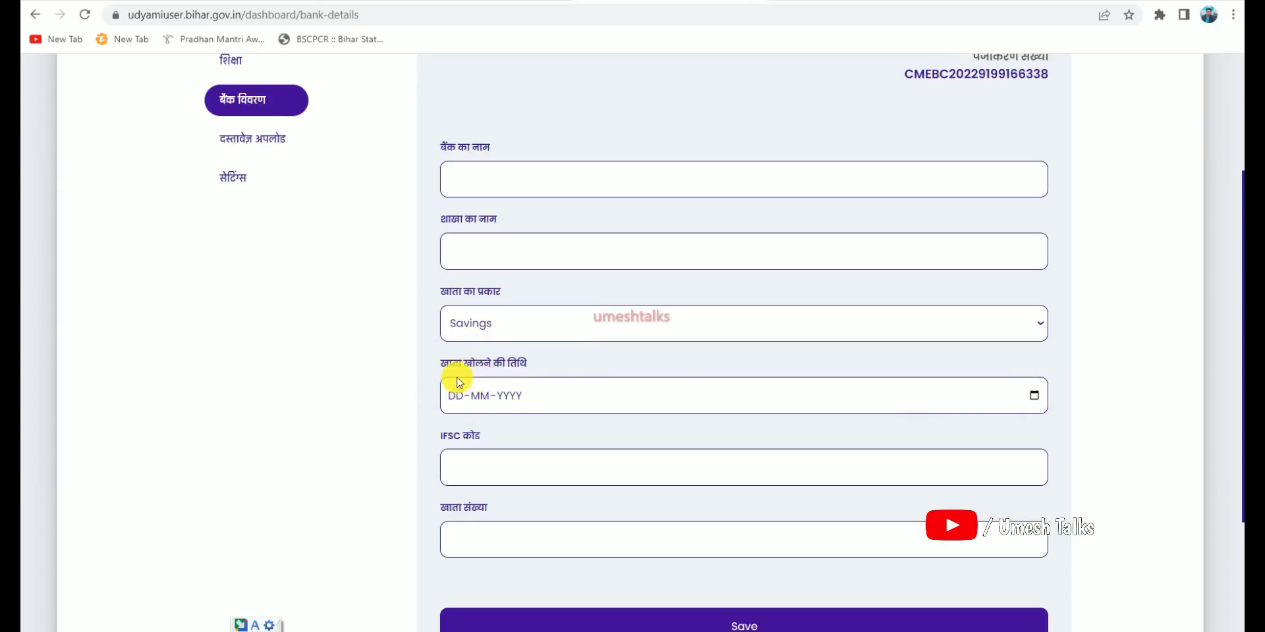
Set the account opening date to 04-02-2016 in the calendar
click(1033, 396)
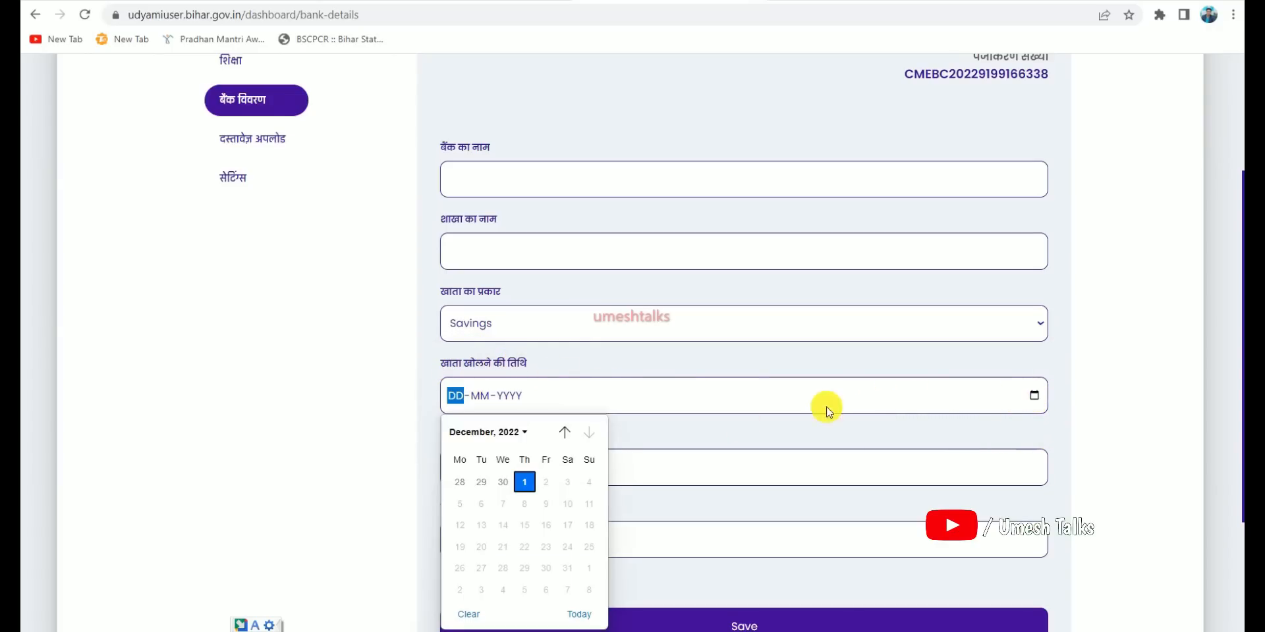
click(506, 432)
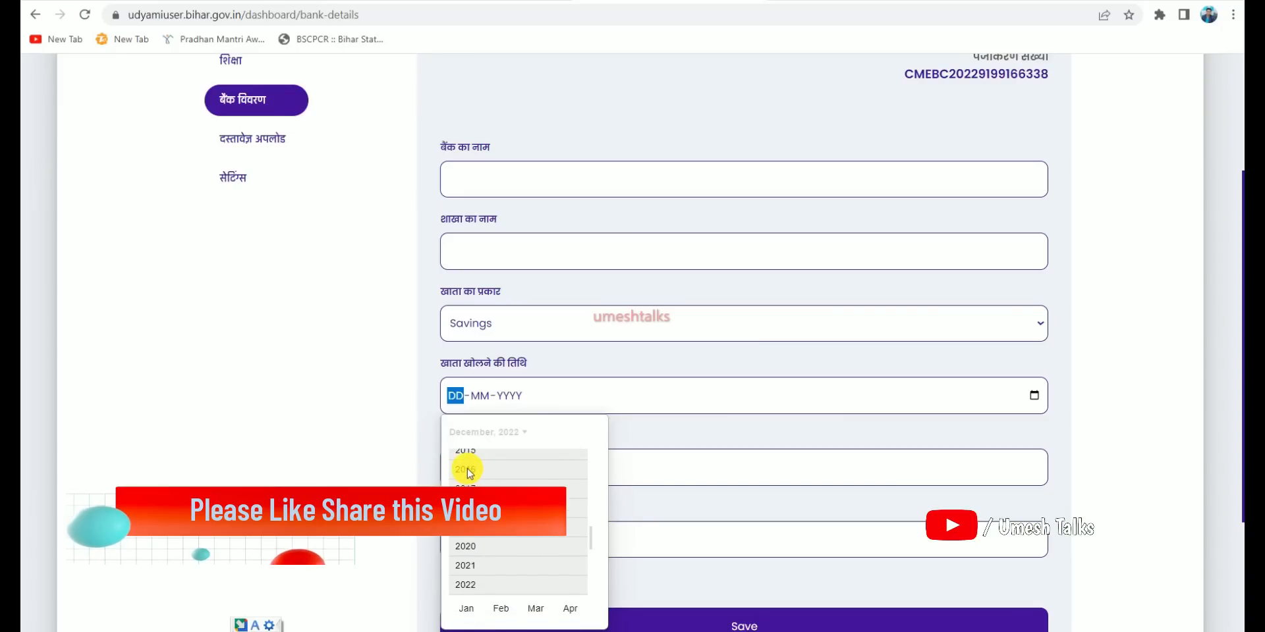
click(468, 472)
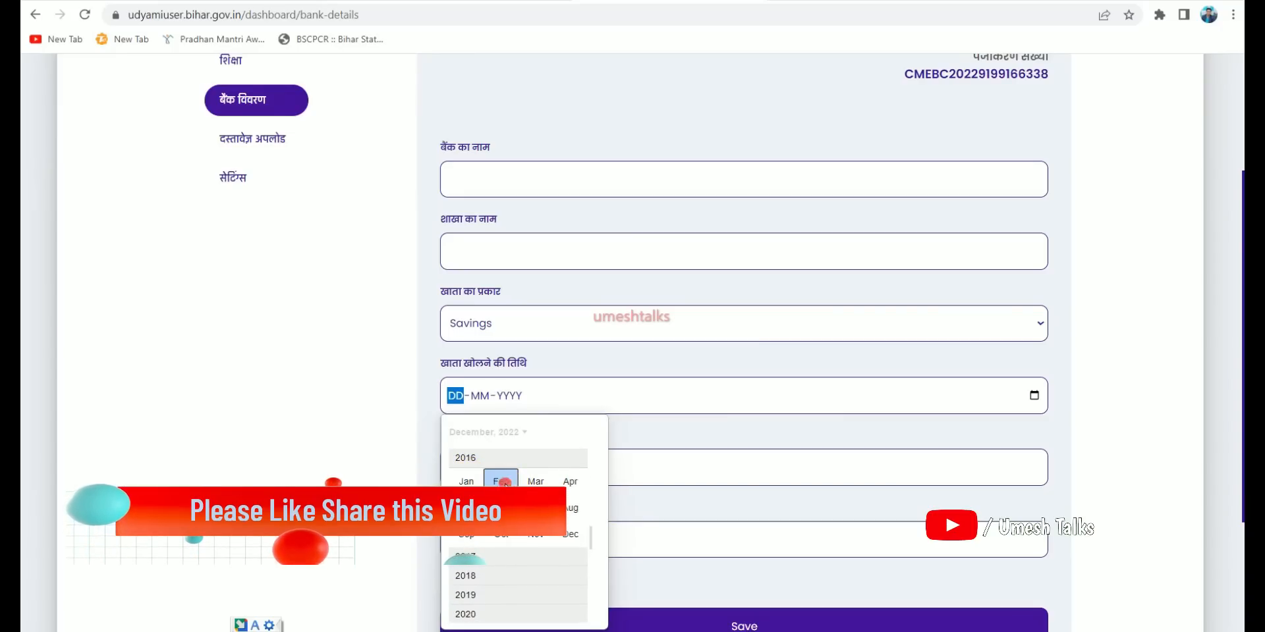
click(505, 483)
click(527, 483)
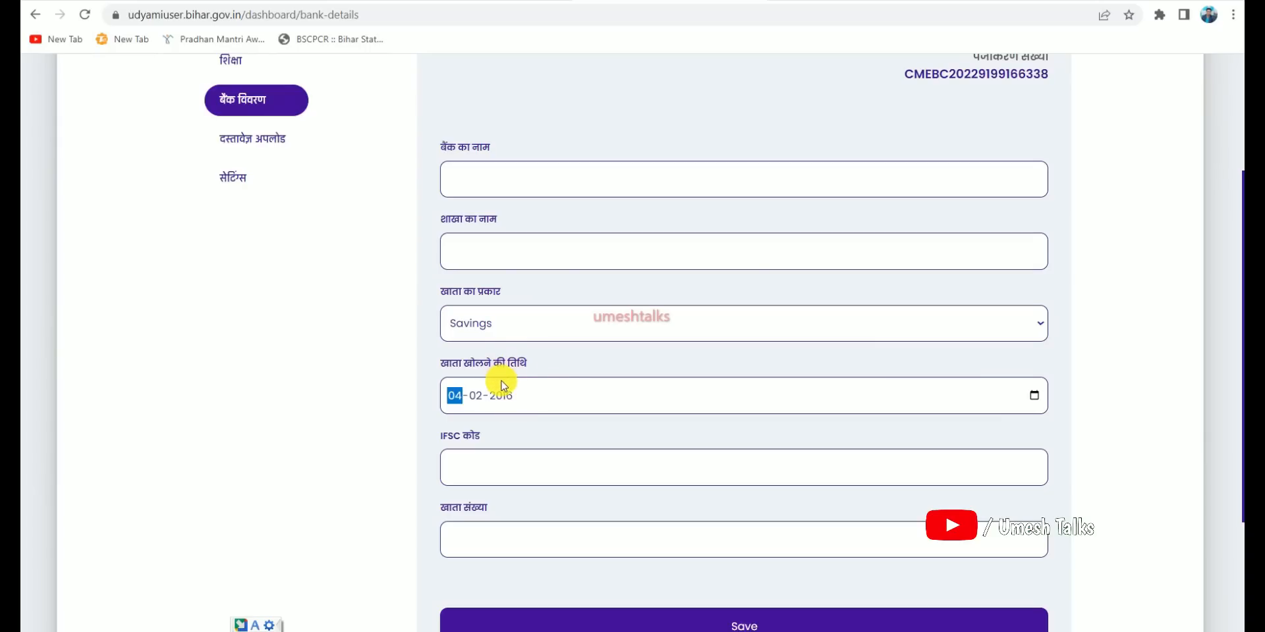
click(485, 469)
scroll(560, 469, down, 1)
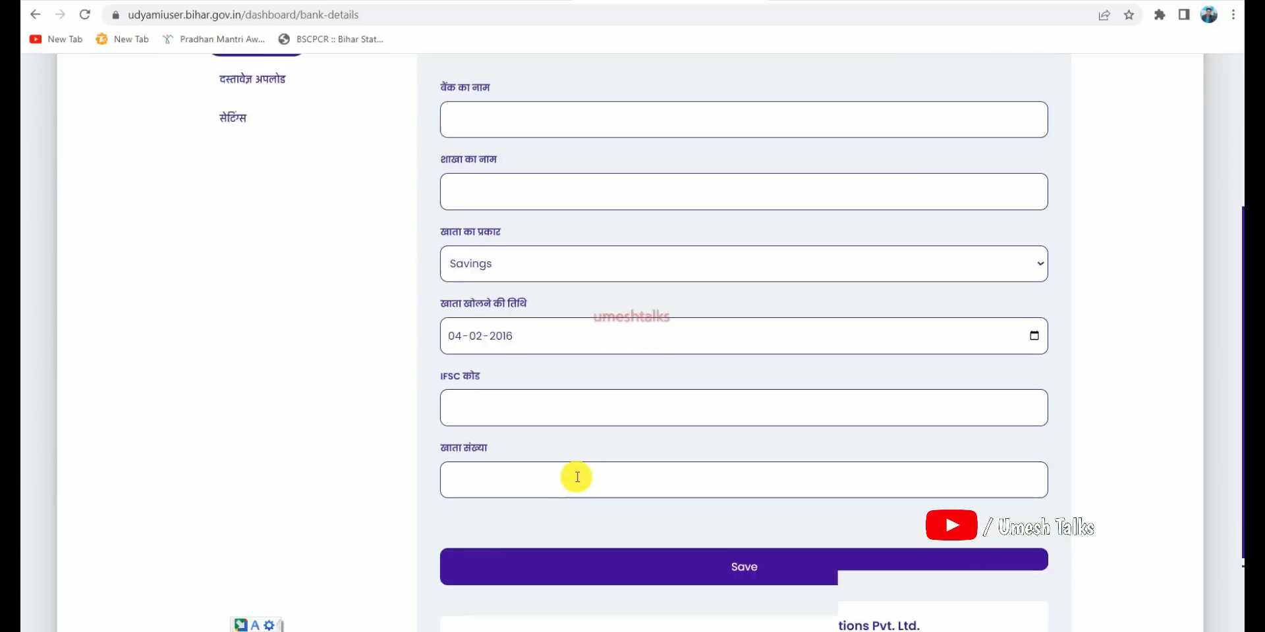
Save the bank details and continue to the document-upload page
click(749, 552)
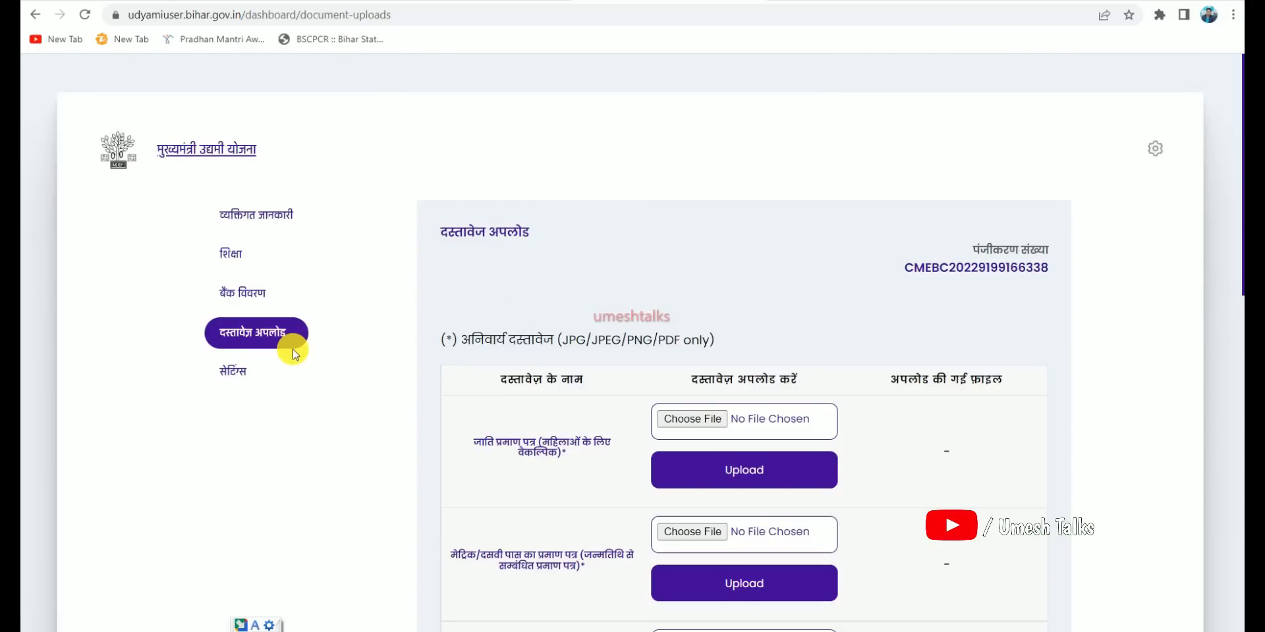
scroll(930, 320, down, 1)
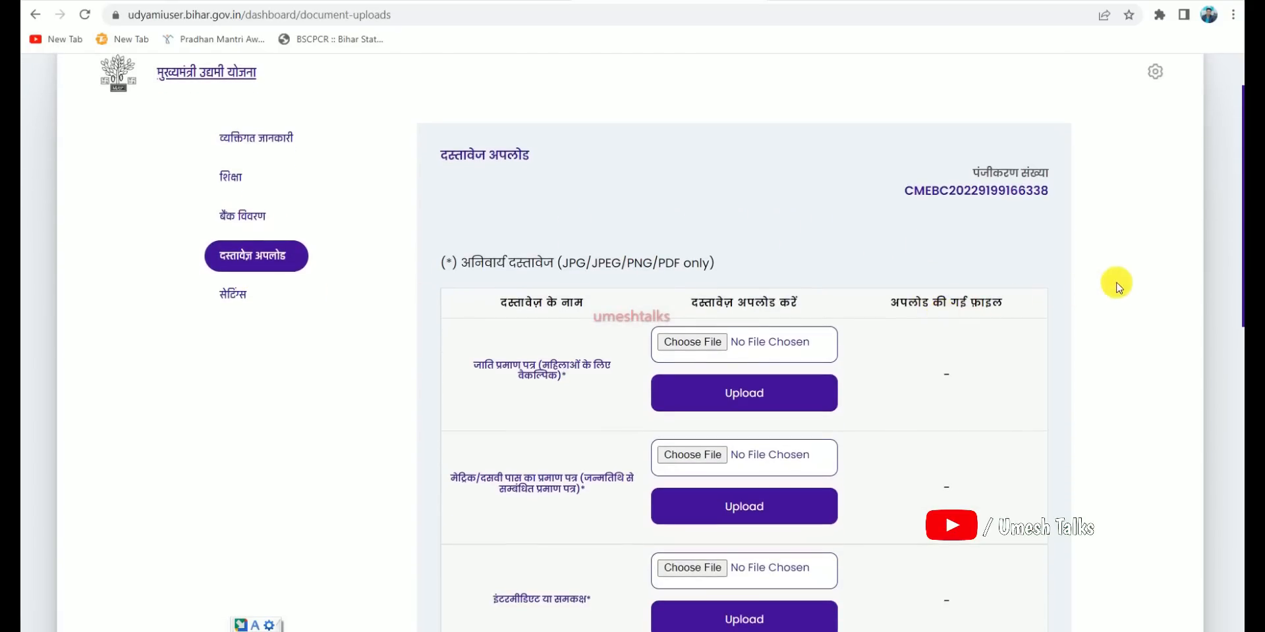
drag(1241, 206, 1239, 273)
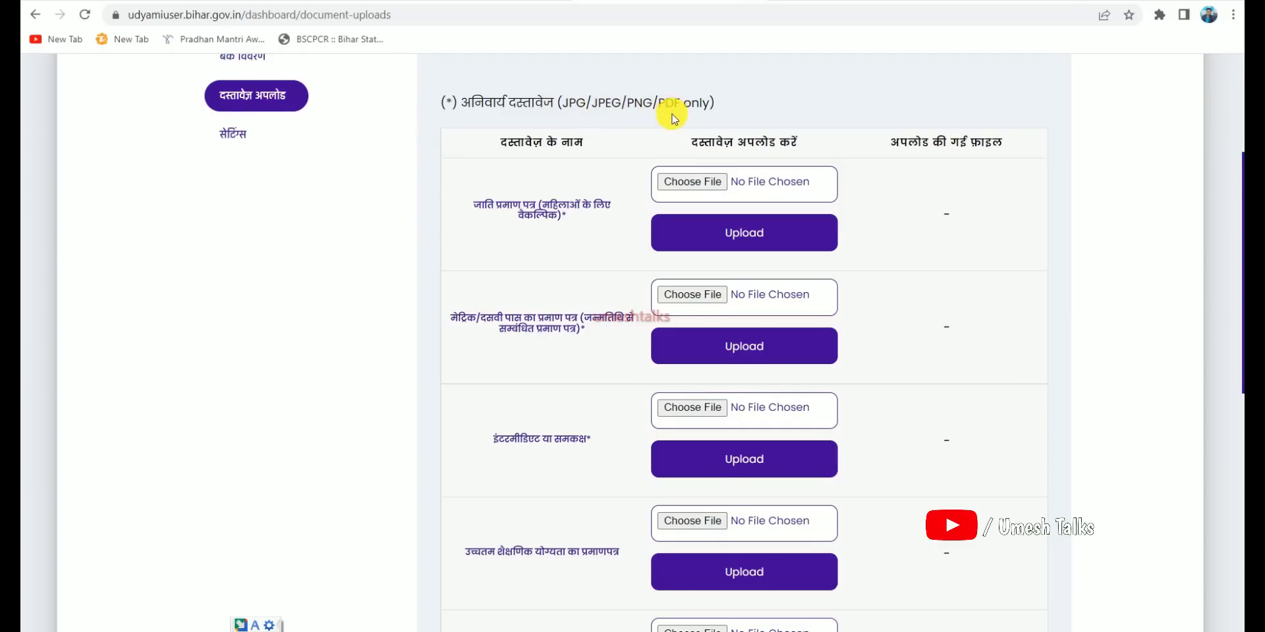
Check the uploaded residence certificate, profile photo and signature, clearing a selected document label
scroll(672, 117, down, 1)
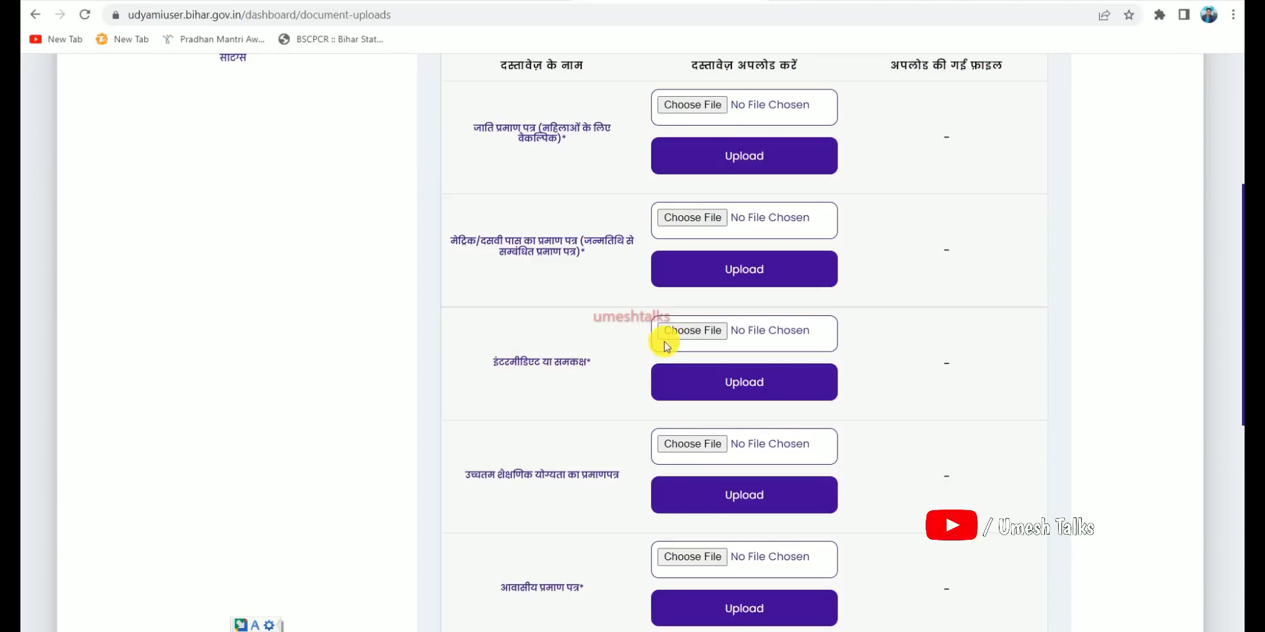
scroll(642, 385, down, 1)
scroll(642, 389, down, 1)
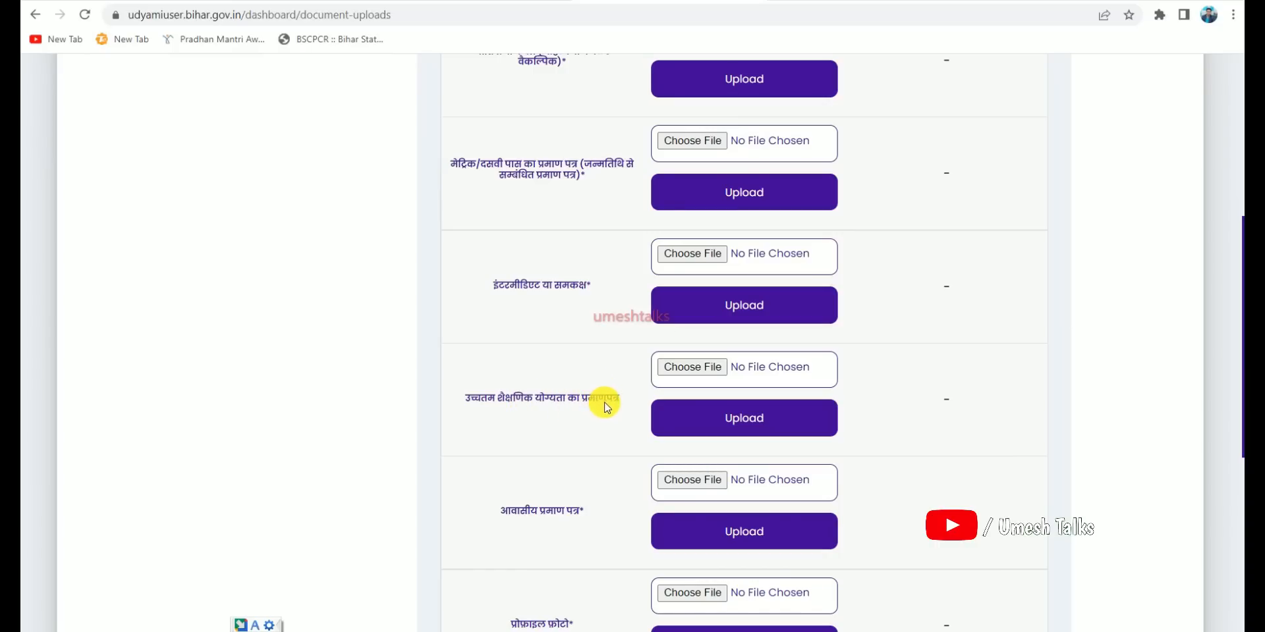
scroll(602, 404, down, 1)
drag(499, 433, 585, 432)
click(611, 430)
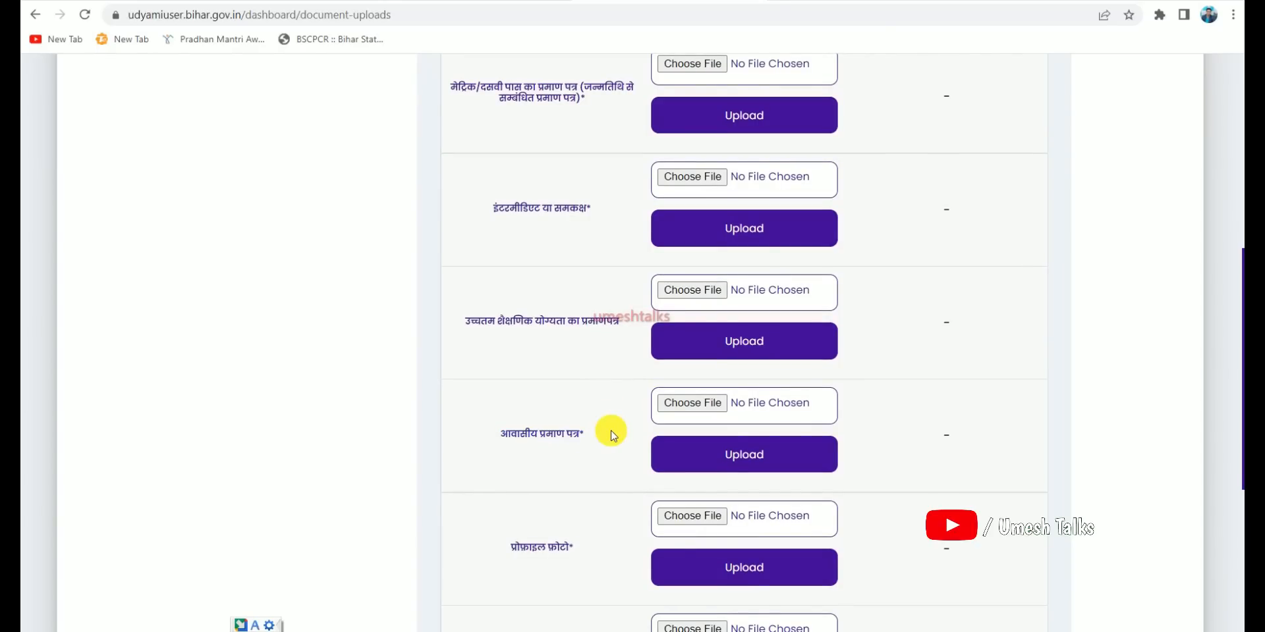
scroll(610, 431, down, 1)
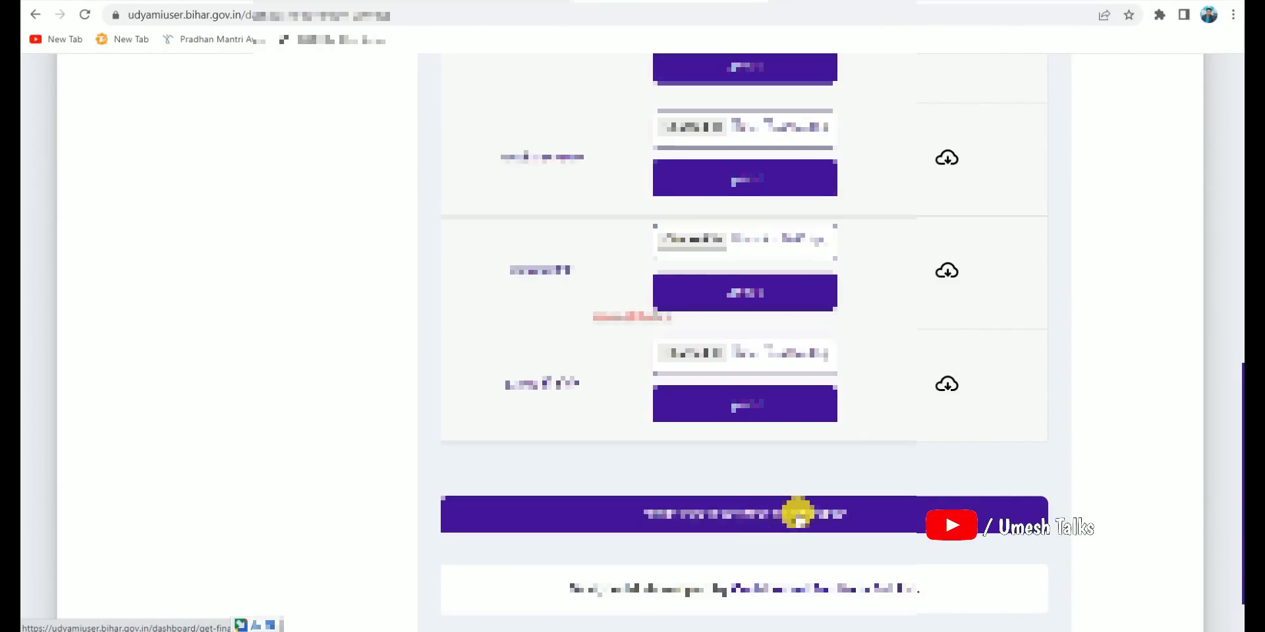
Open the application preview and scroll through the personal, education, bank and document details
click(810, 512)
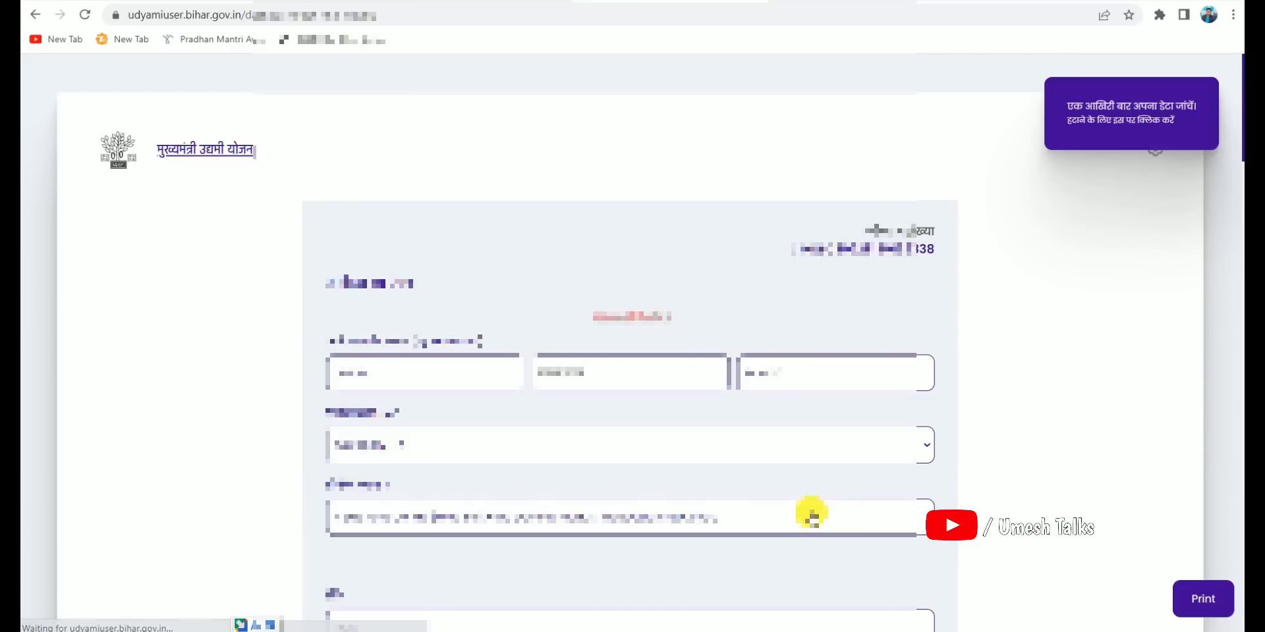
drag(1241, 146, 1234, 536)
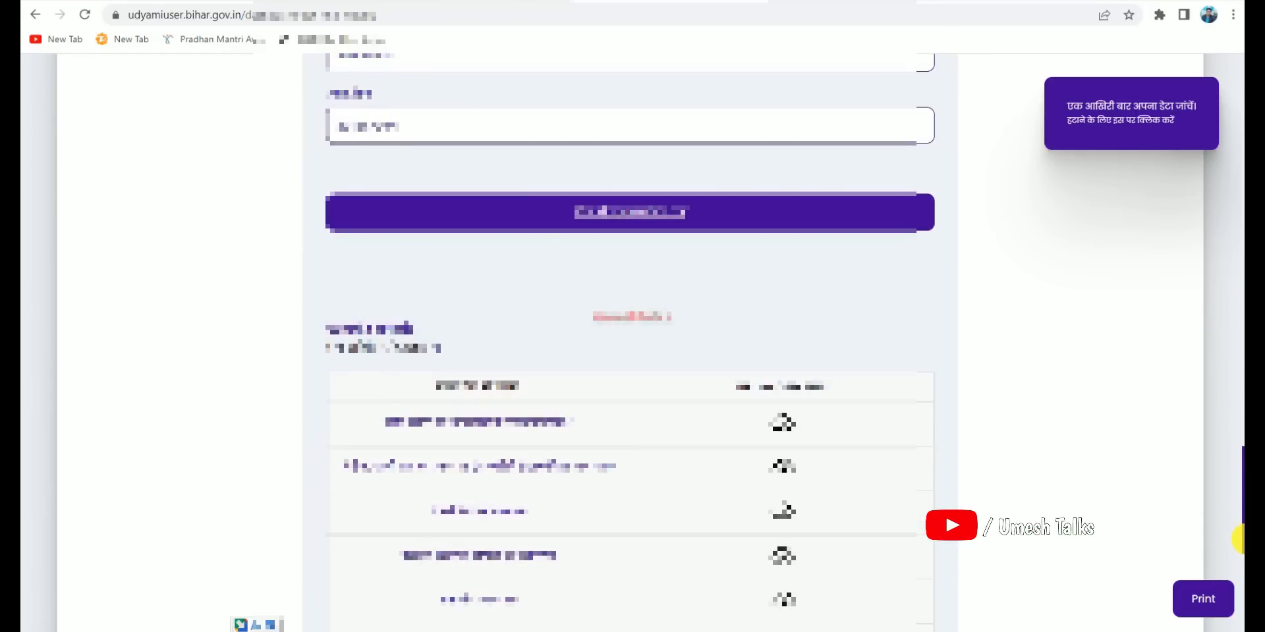
scroll(824, 332, down, 6)
scroll(828, 331, down, 1)
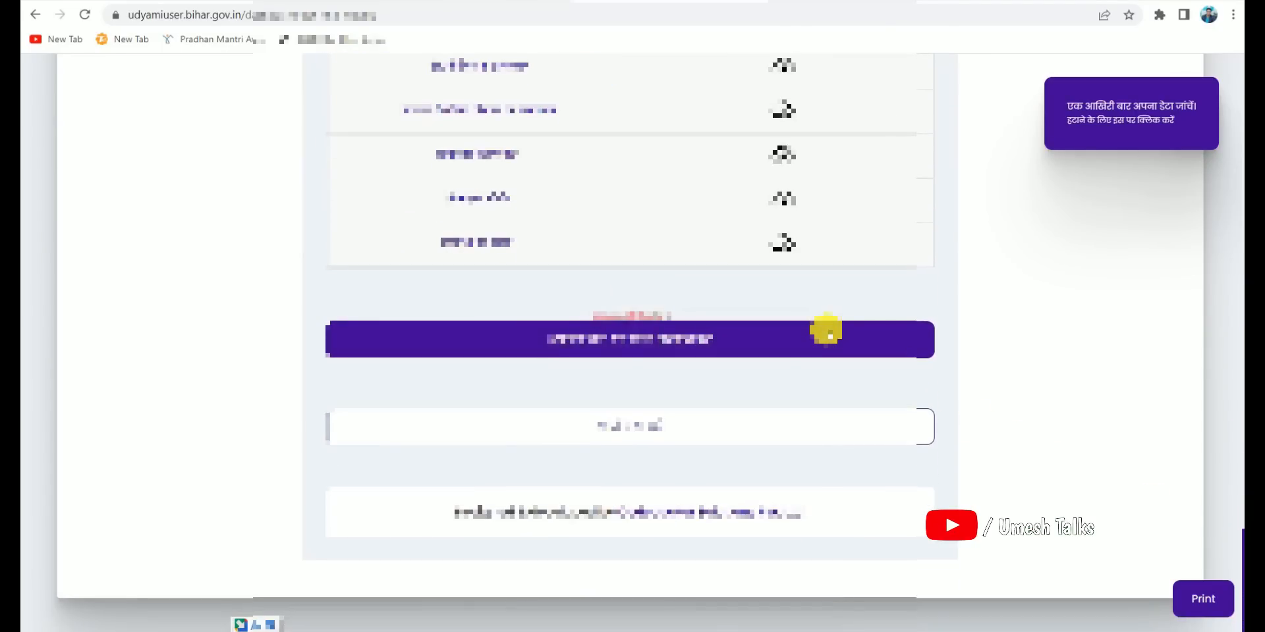